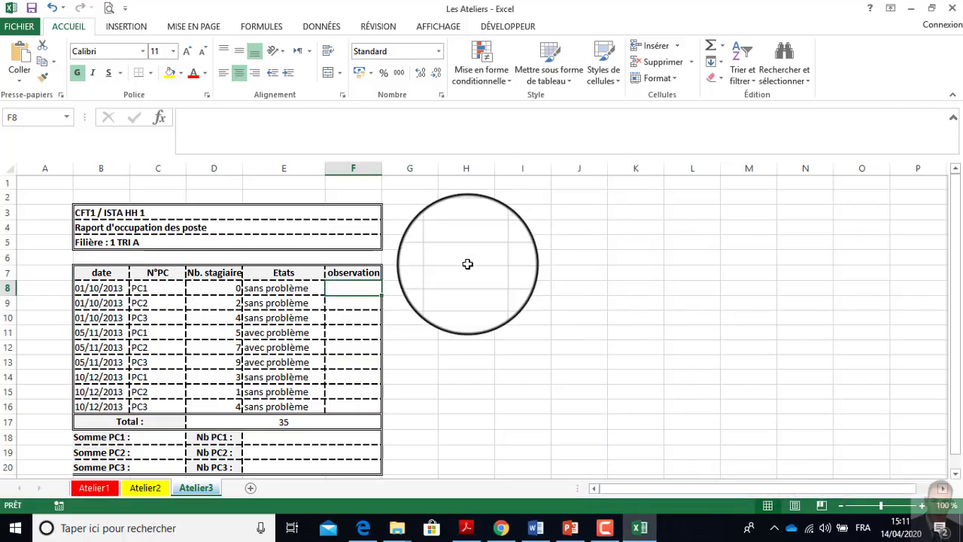
Start a SI formula in F8 that returns "T.faible" when D8<=1, checking the thresholds in the exercise PDF
left_click(276, 141)
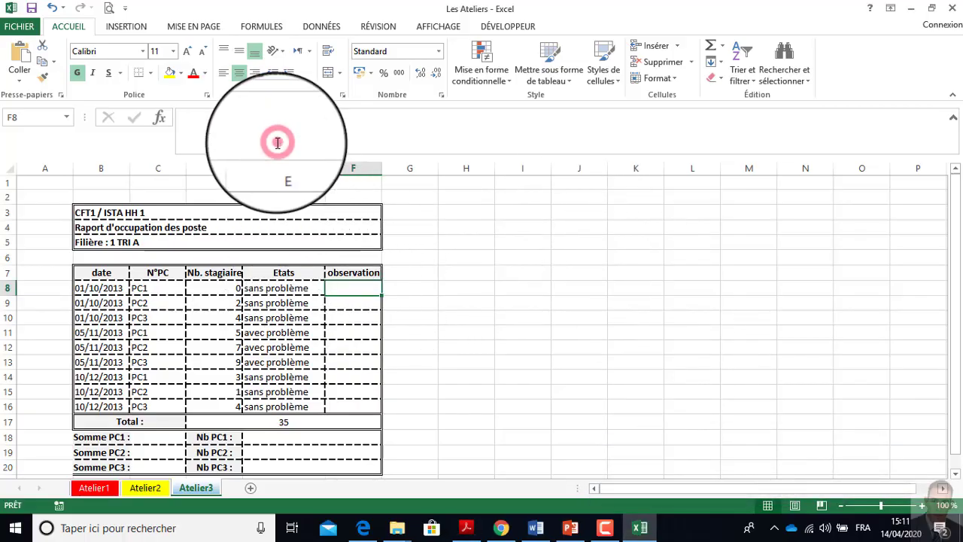
type("=s")
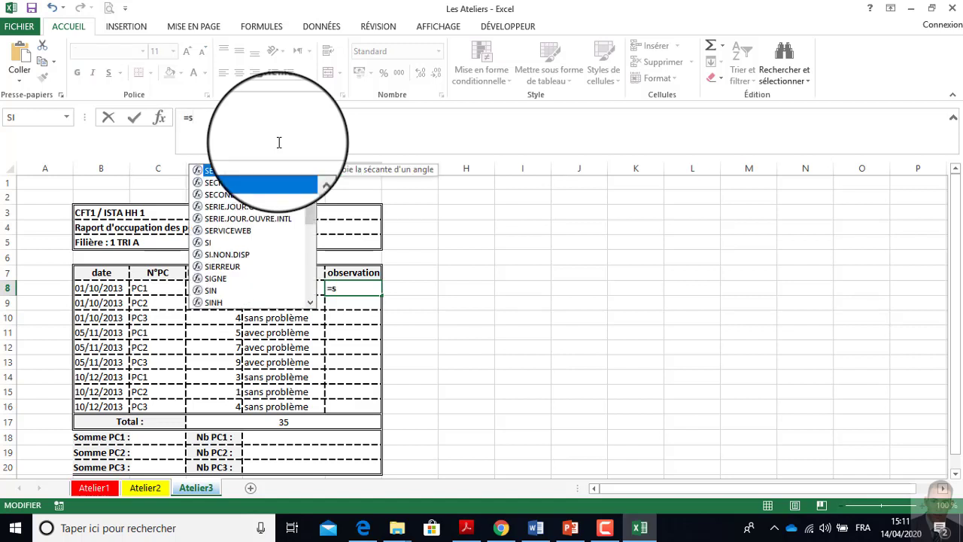
type("i(")
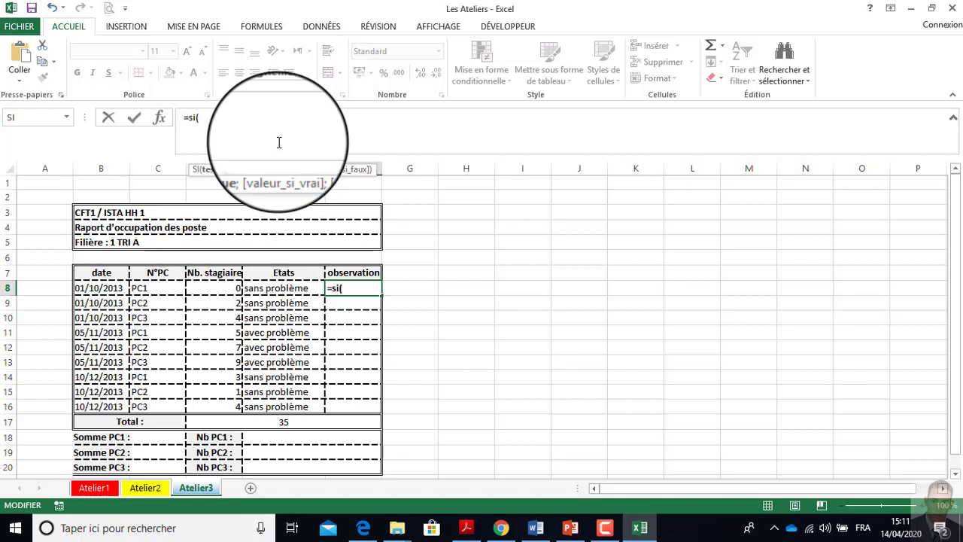
left_click(210, 287)
type("<=")
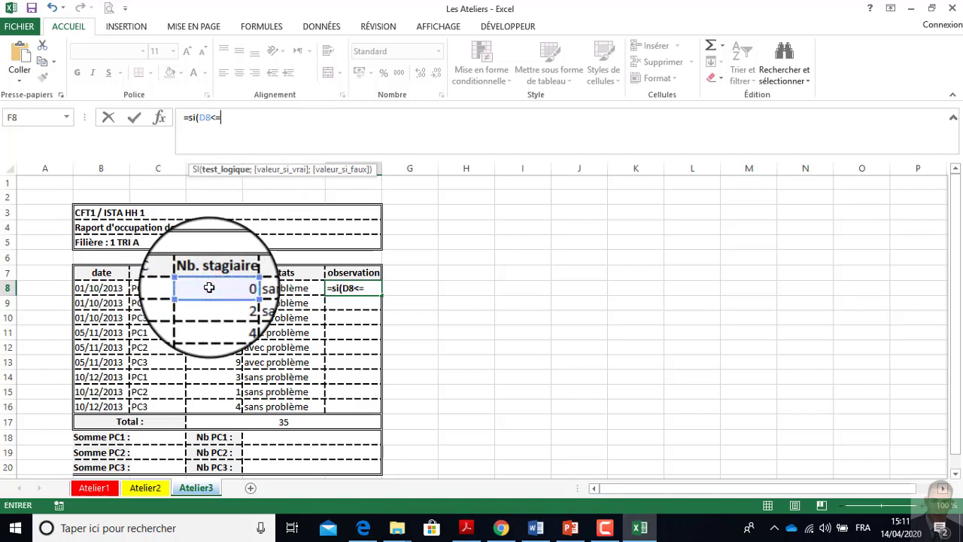
left_click(459, 529)
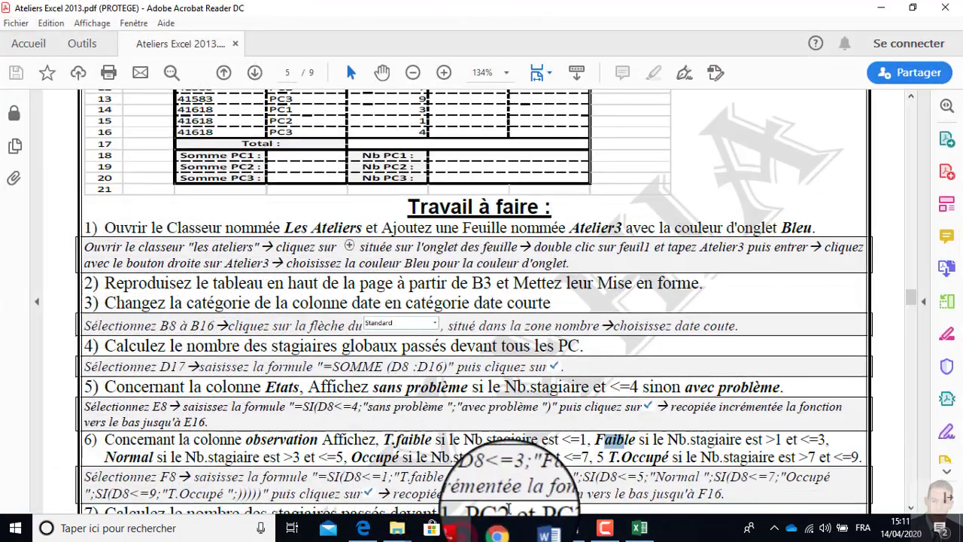
left_click(465, 527)
left_click(244, 134)
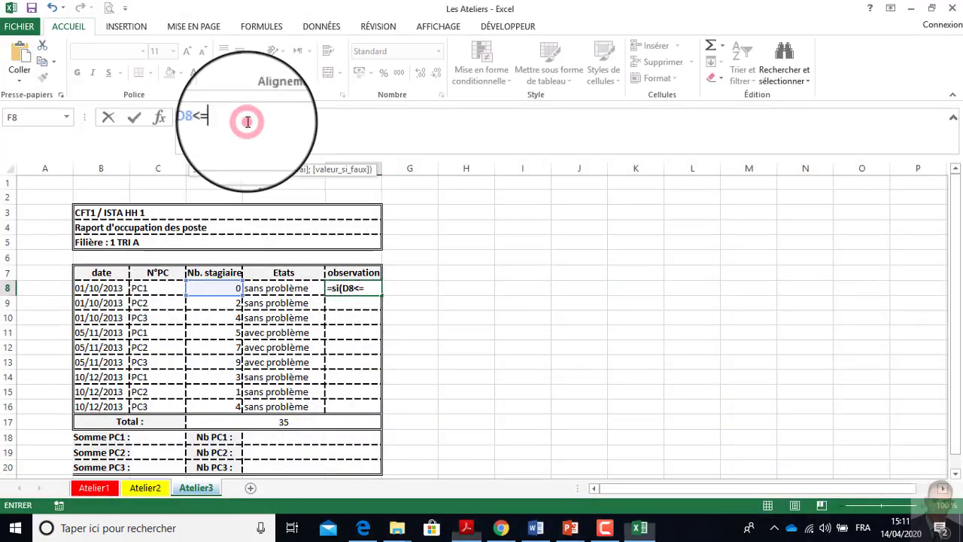
type("1;\"T.fa")
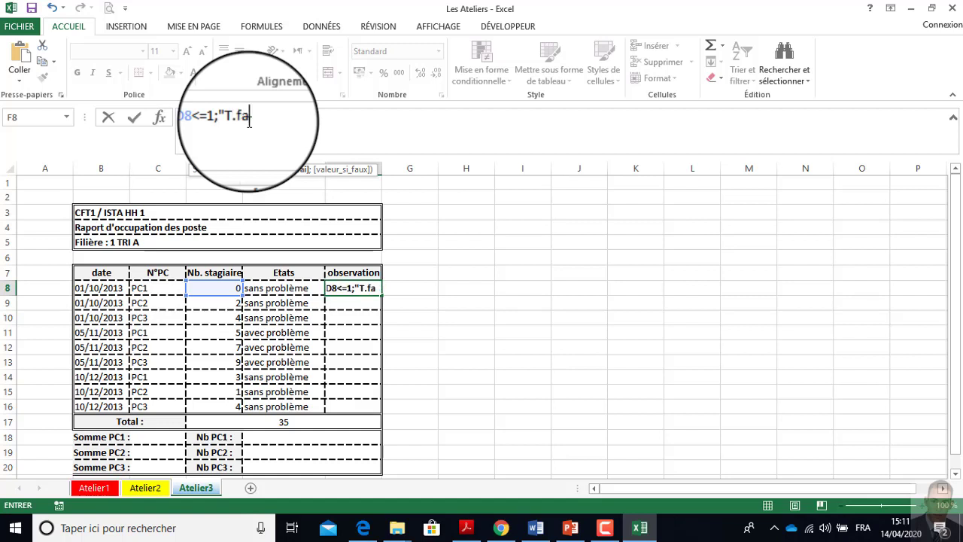
type("ible\";")
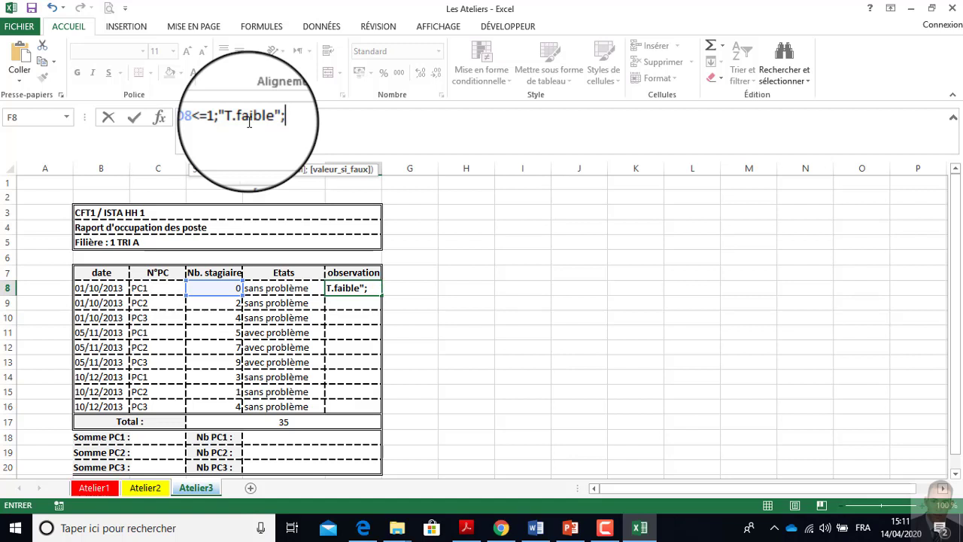
Nest a second SI in the F8 formula that returns "Faible" when D8<=3, and open a third SI
type("si(")
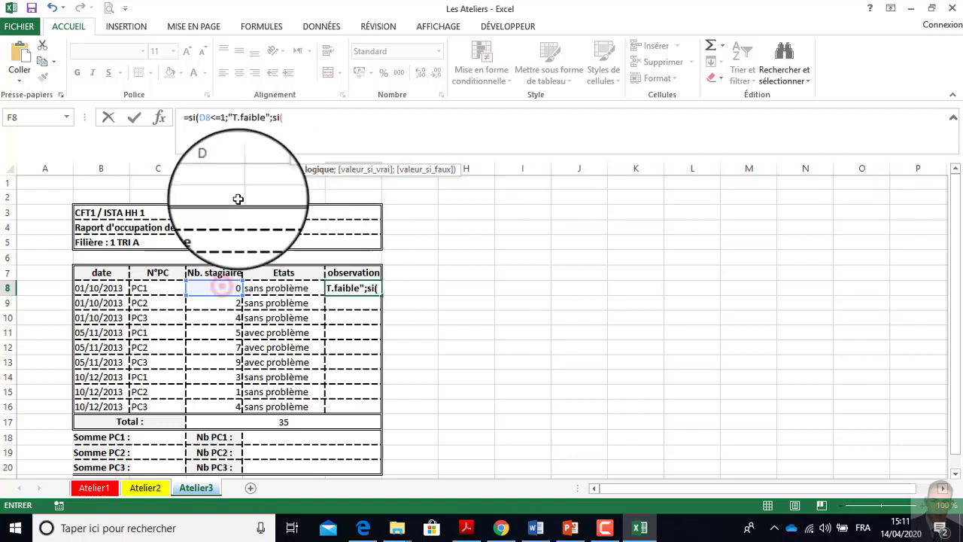
left_click(219, 286)
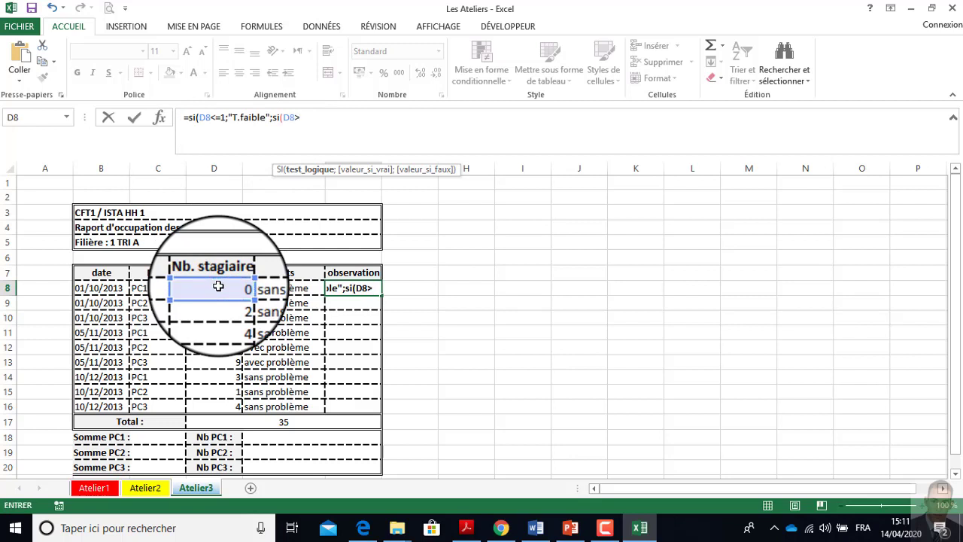
type("<=3;")
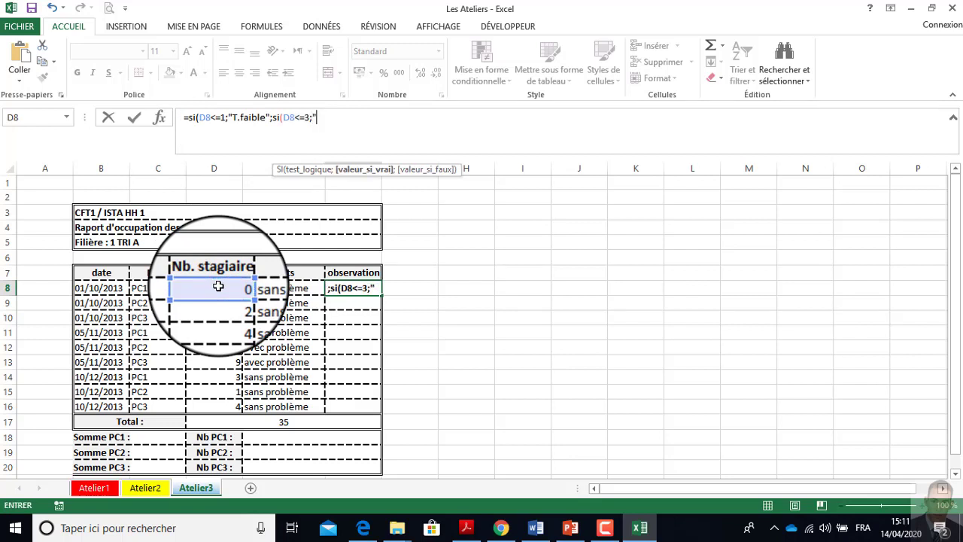
type("\"Faible\";si(")
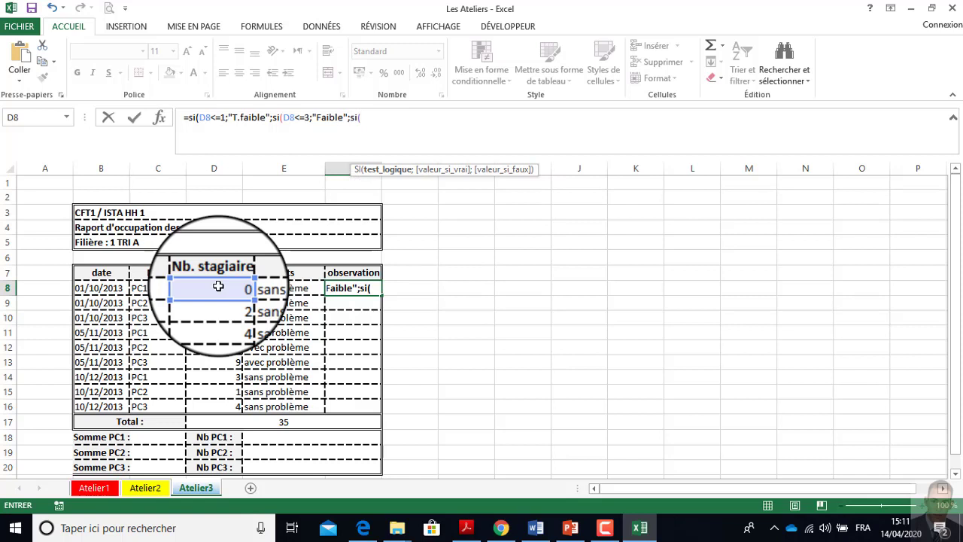
Complete the third SI condition as D8<=5 returning "Normal", and open a fourth nested SI
left_click(216, 287)
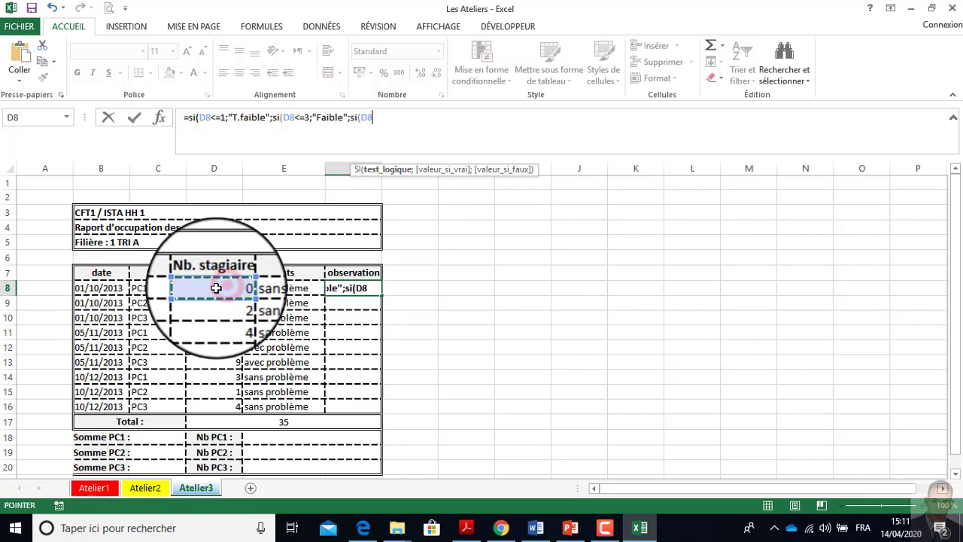
type("<=5;\"")
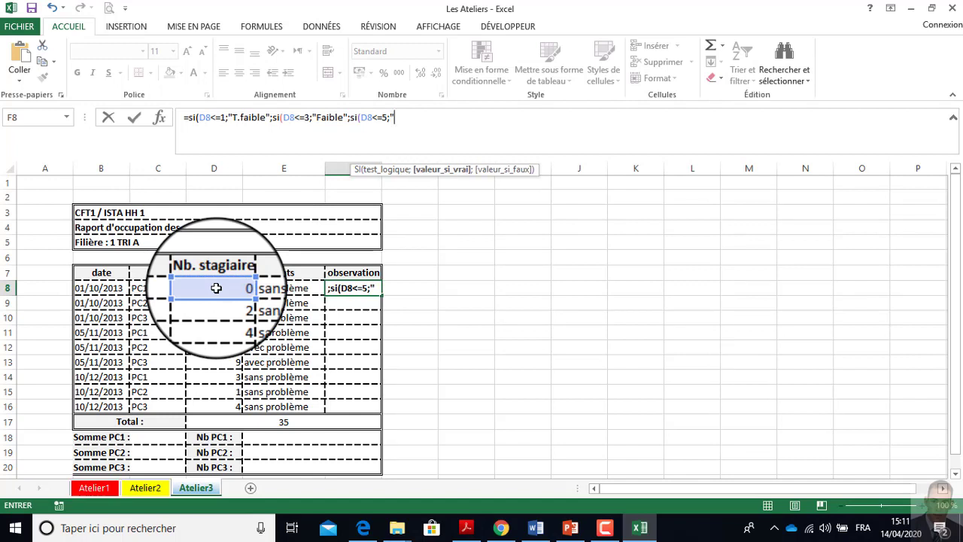
type("Normat")
key("BackSpace")
type("l")
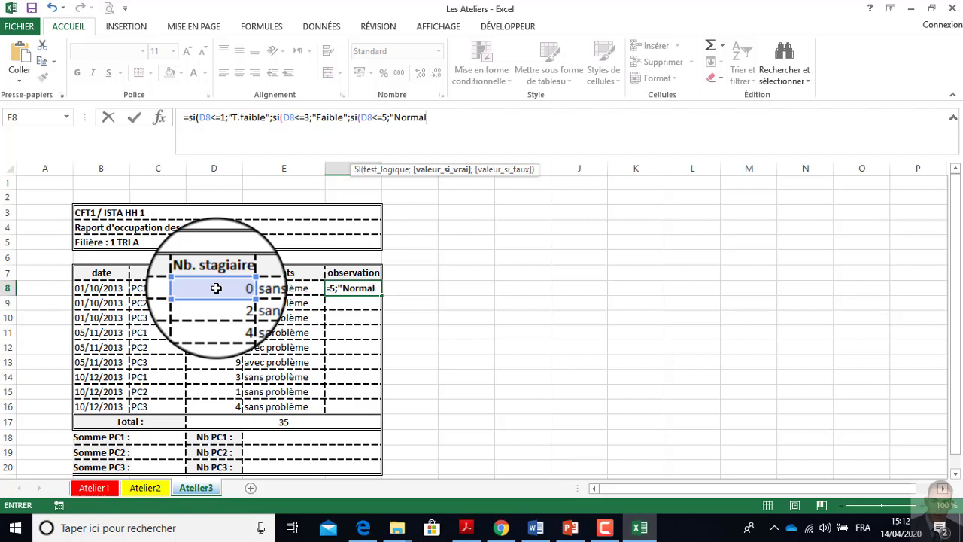
type("\",")
type(";si(")
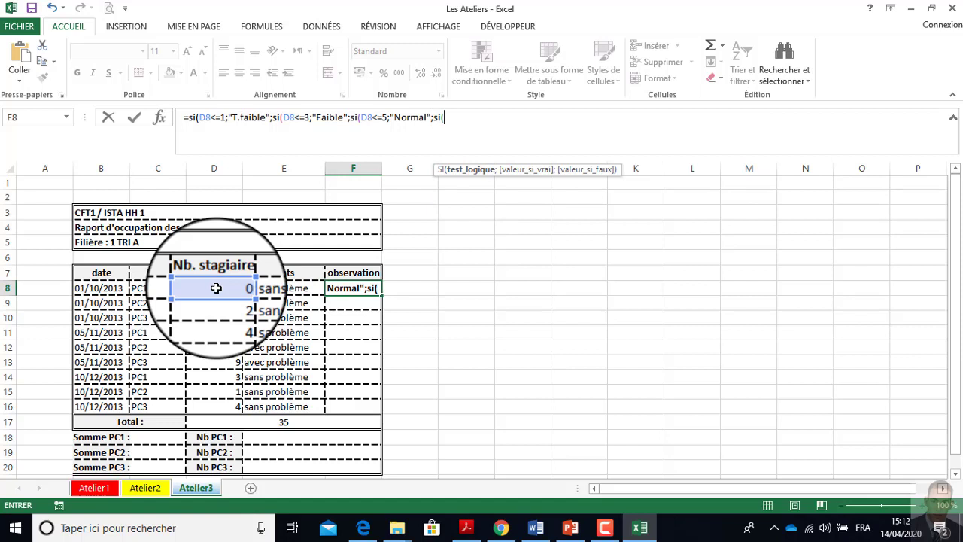
Make the fourth nested SI return "occupé" when D8<=7
left_click(215, 289)
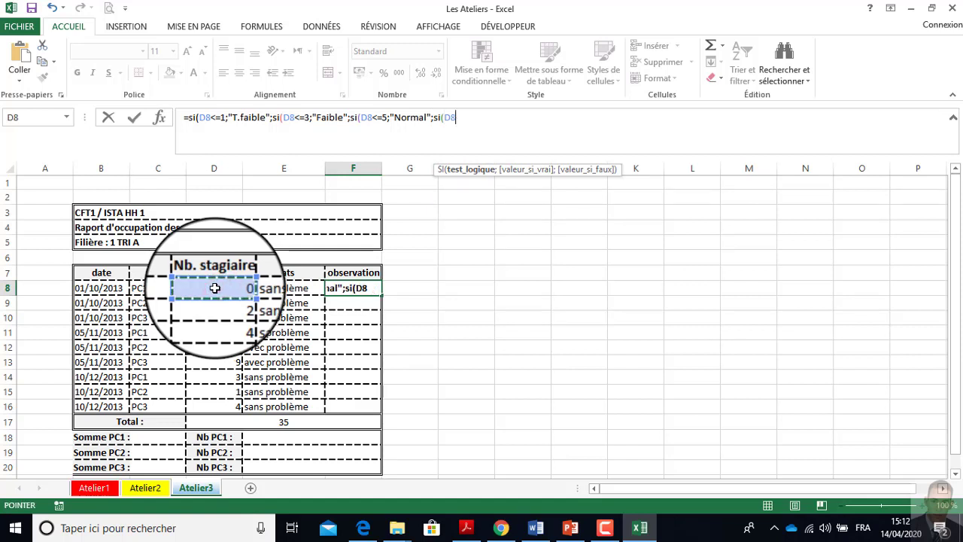
type("<")
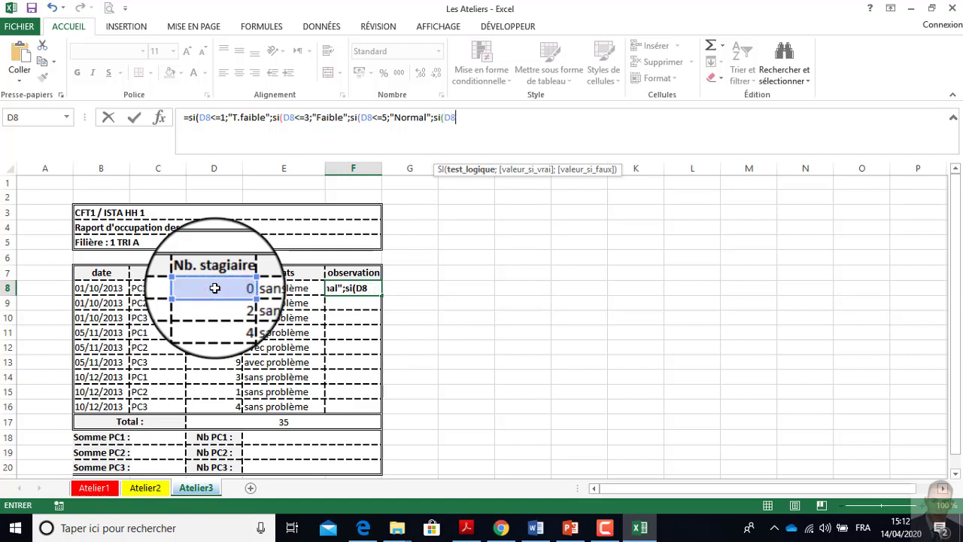
type("=7;\"")
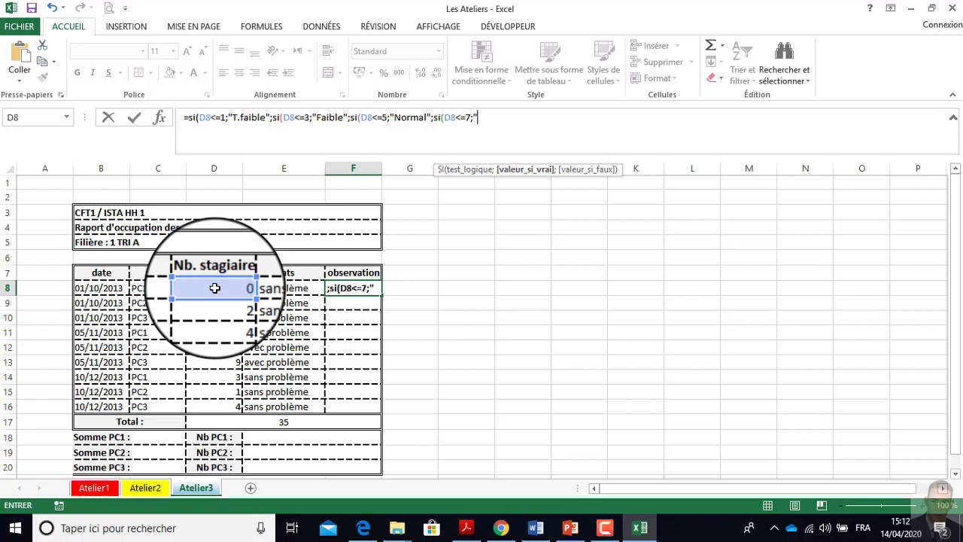
type("occupé\"")
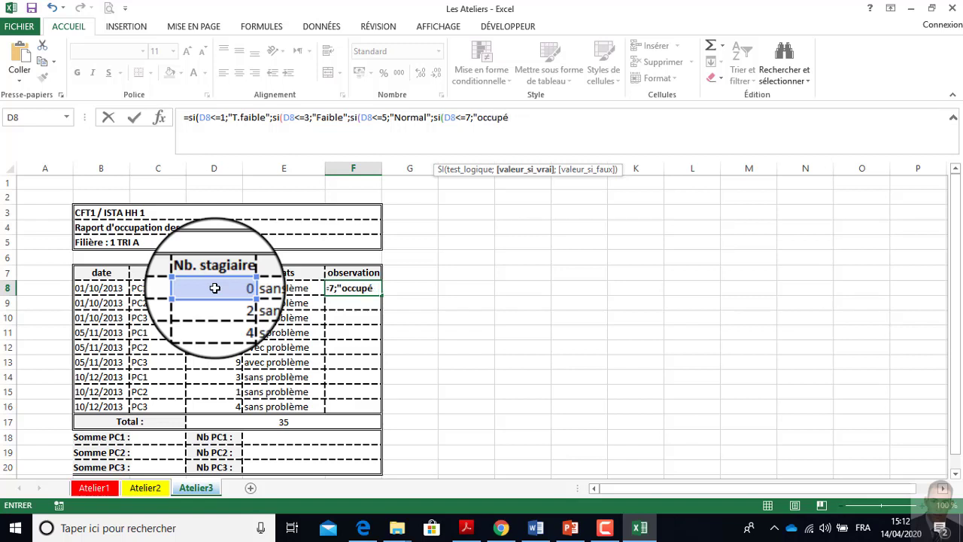
type(";")
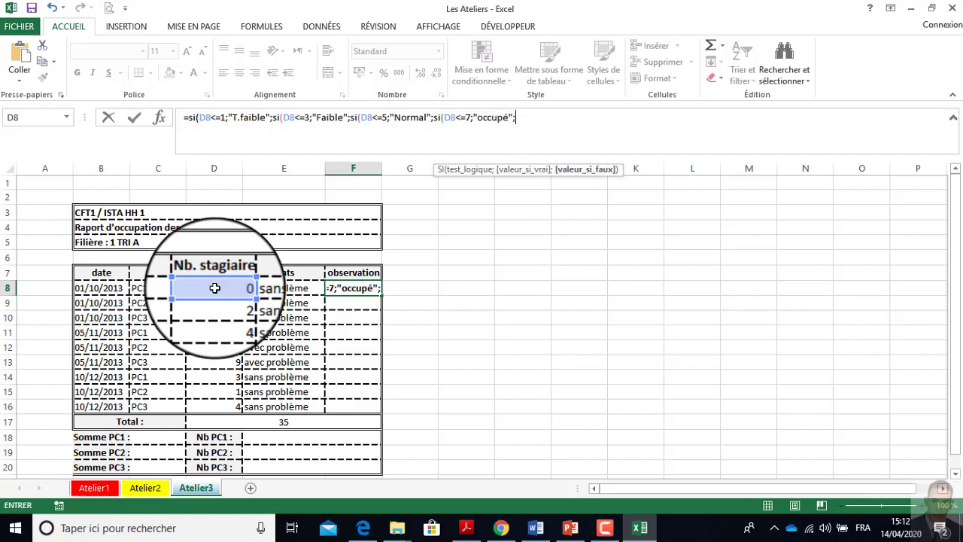
Nest a fifth SI that returns "T.occupé" when D8<=9 and an empty text "" otherwise
type("si")
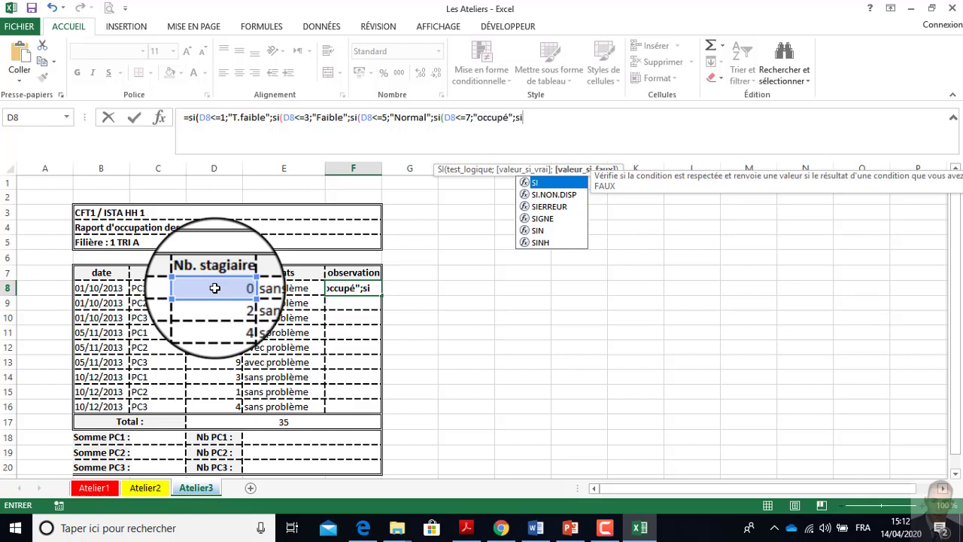
type("(")
left_click(215, 289)
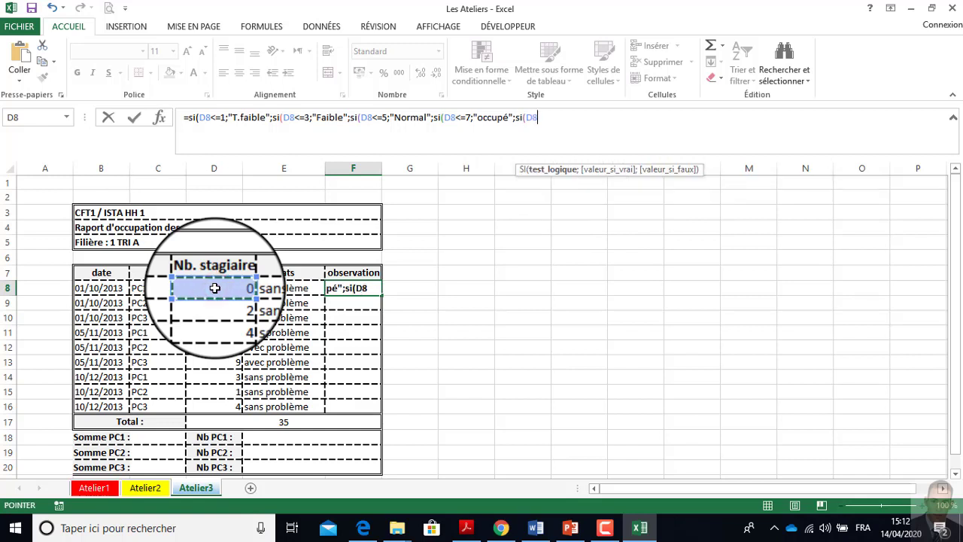
type("<")
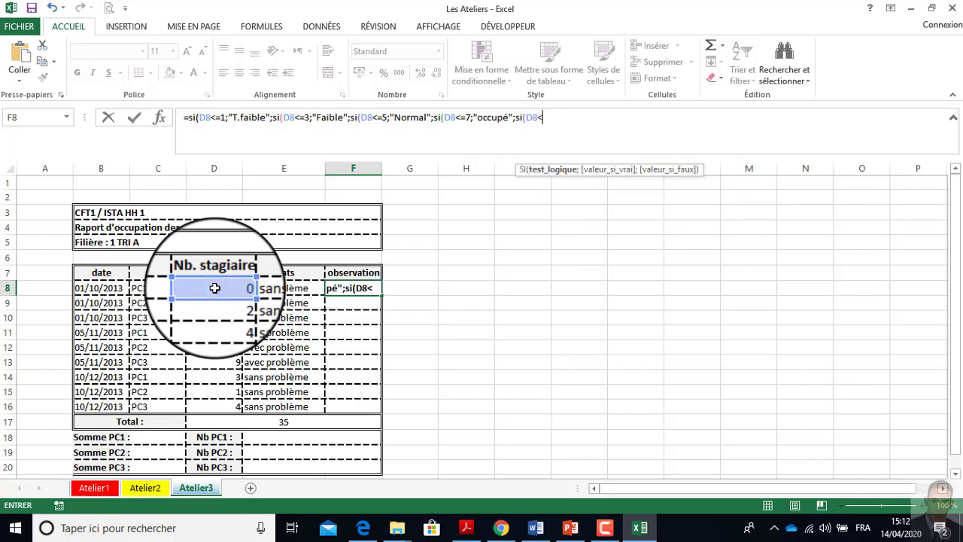
type("=9;")
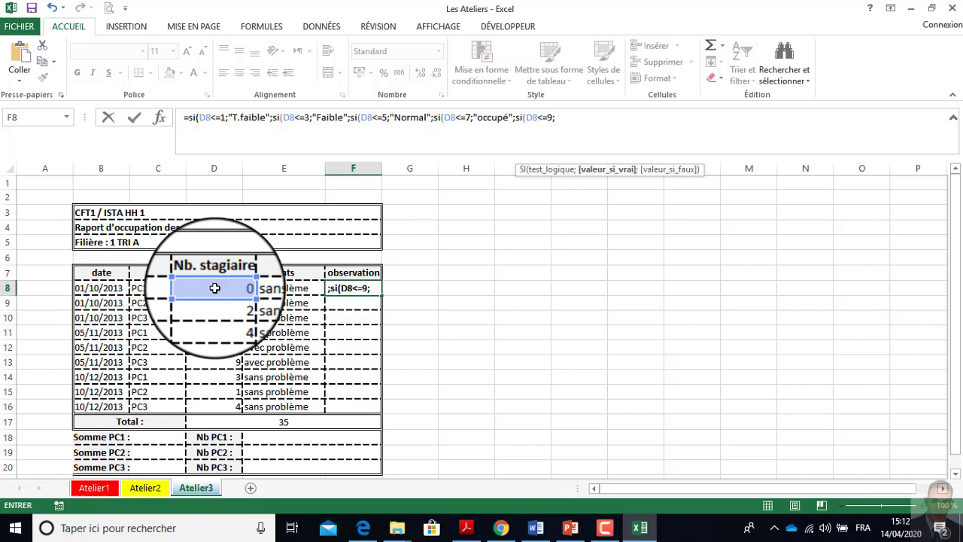
type("\"T.occupé\";")
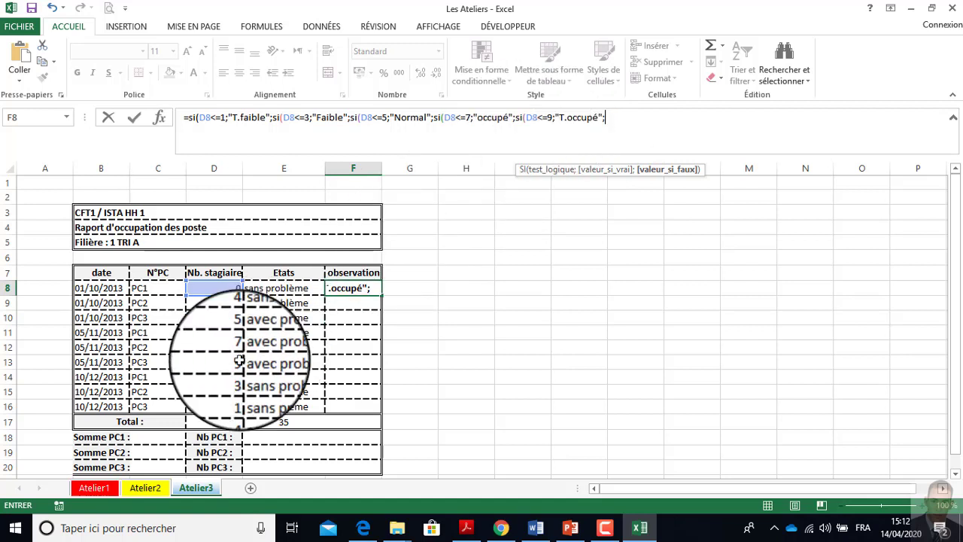
type("\"\")")
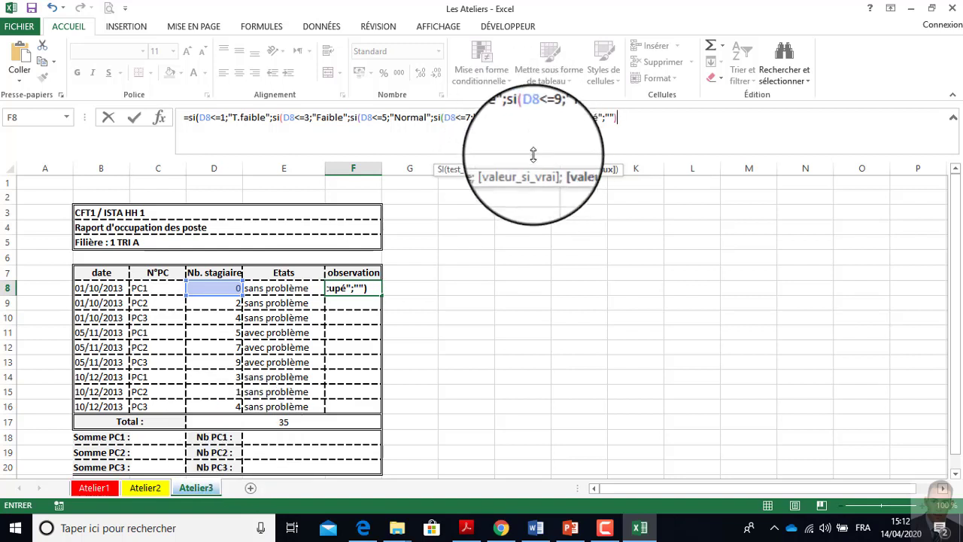
Close all the nested SI parentheses, validate the F8 formula and copy it down the observation column to F16
type("))")
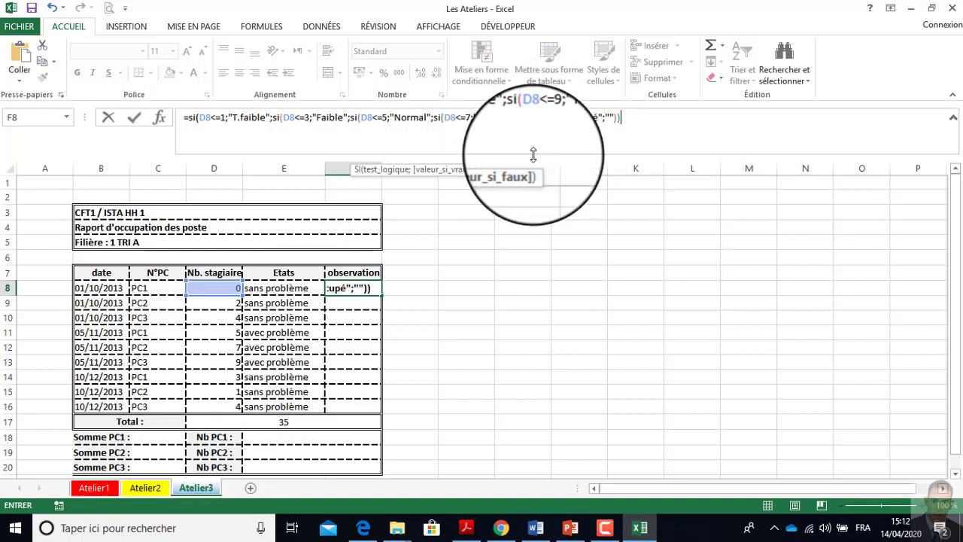
type("))")
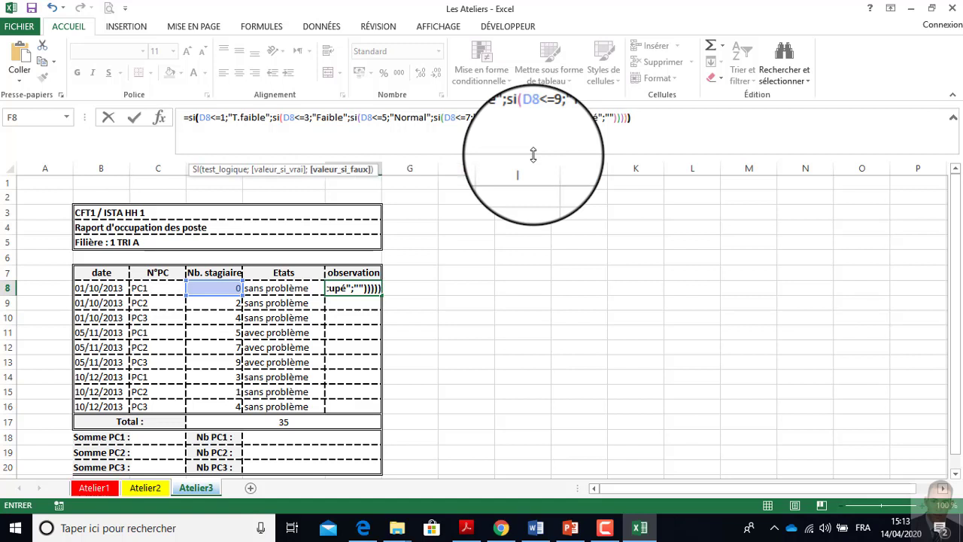
key("ctrl+Return")
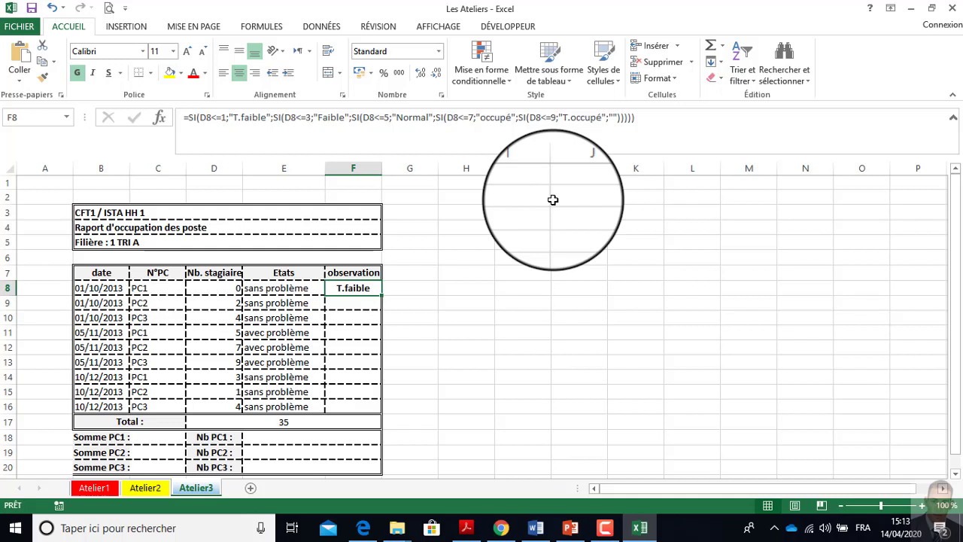
left_click(368, 290)
left_click_drag(381, 297, 384, 406)
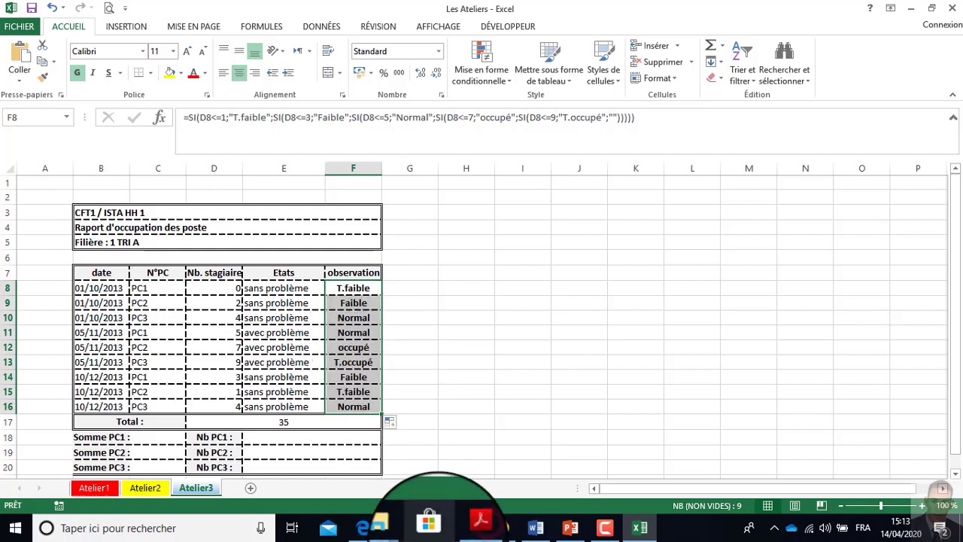
Read the instructions for task 7 in the Acrobat Reader exercise PDF, and return to the Atelier3 sheet in Excel
left_click(465, 524)
scroll(474, 346, "down", 3)
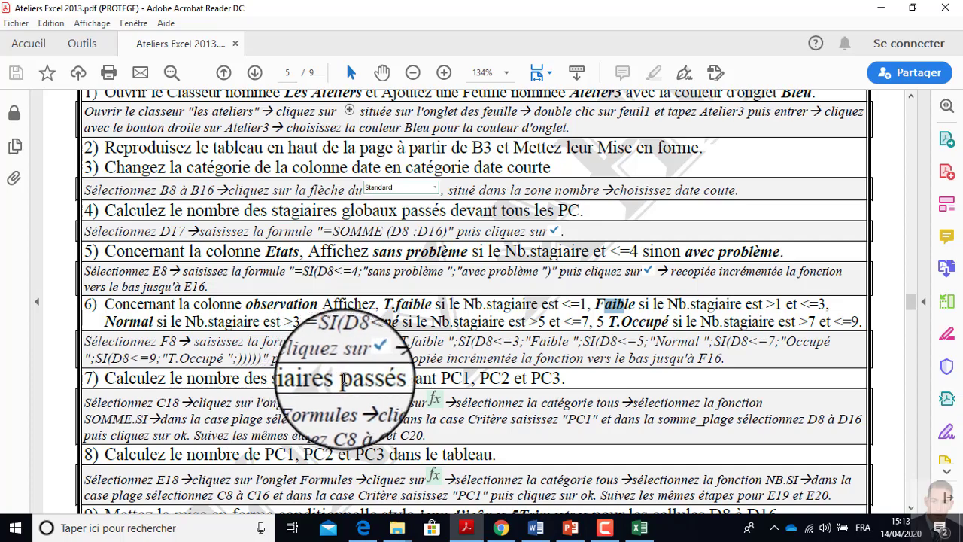
left_click(466, 528)
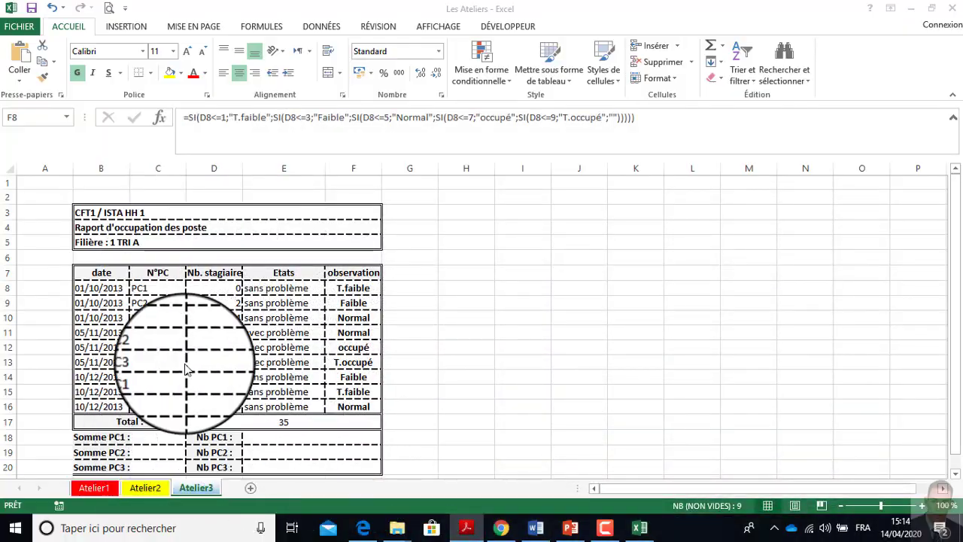
left_click(282, 434)
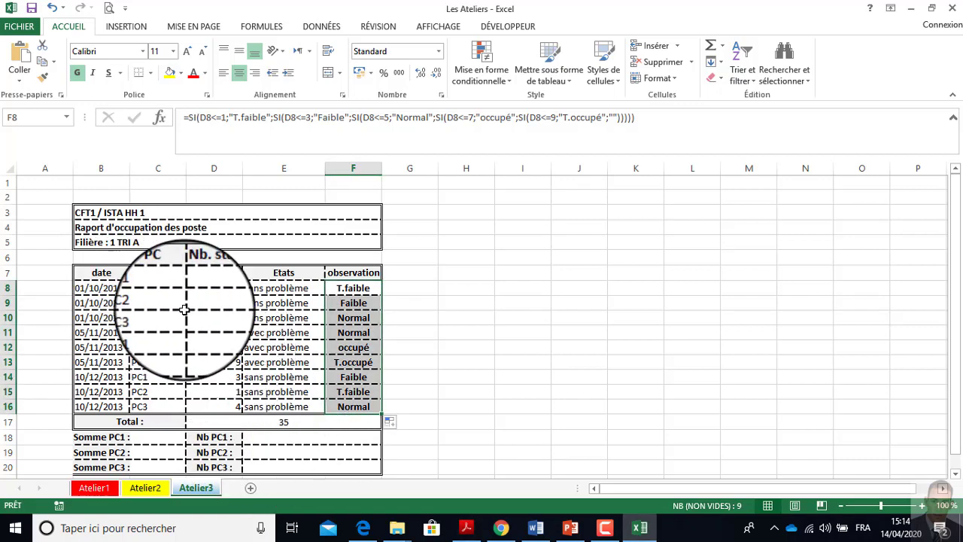
left_click(158, 291)
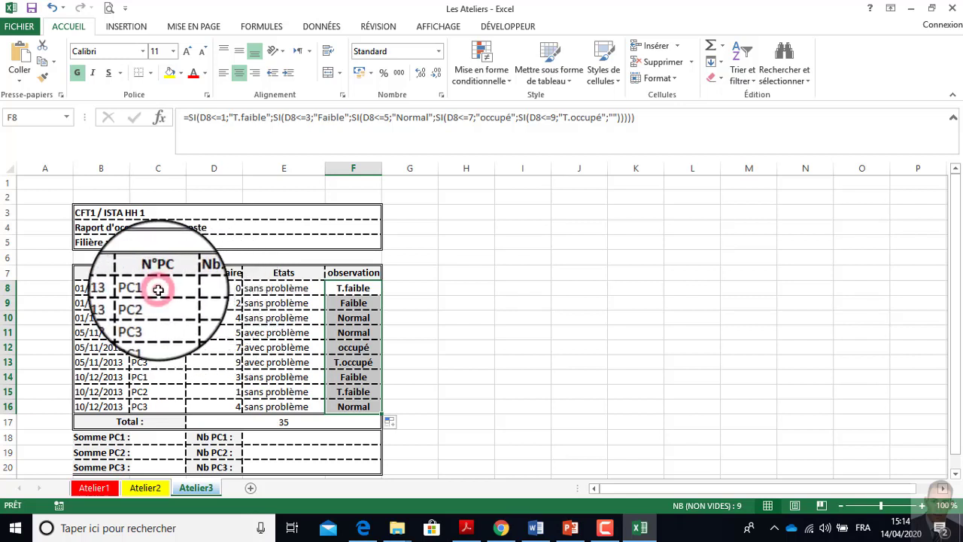
Examine the trainee counts of the PC1 rows and the N°PC range C8:C16 and Nb. stagiaire range D8:D16
left_click(217, 288)
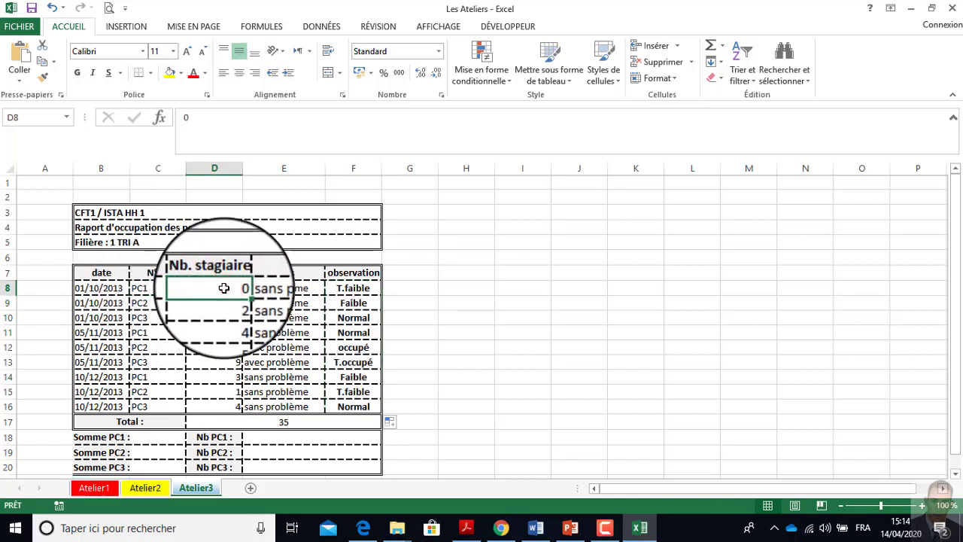
left_click(143, 333)
left_click(222, 332)
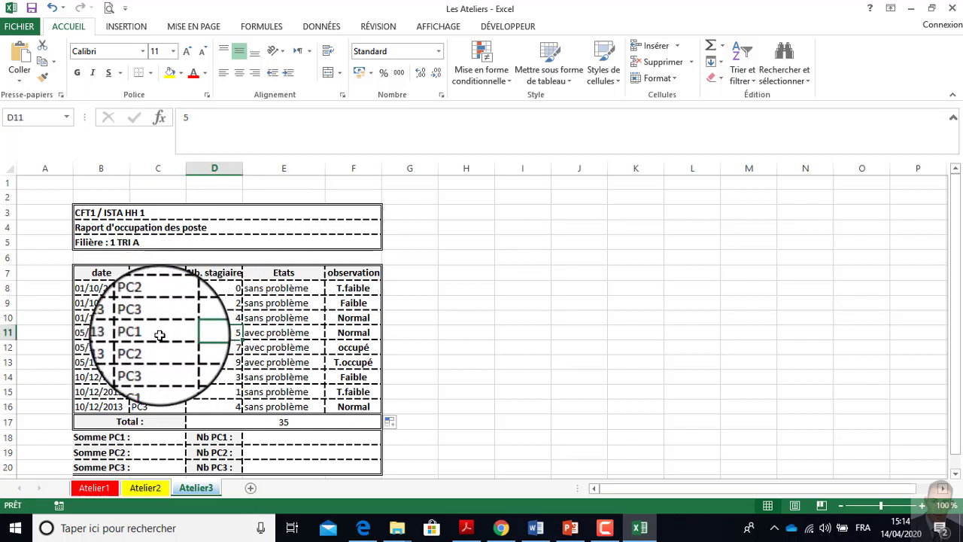
left_click(231, 378)
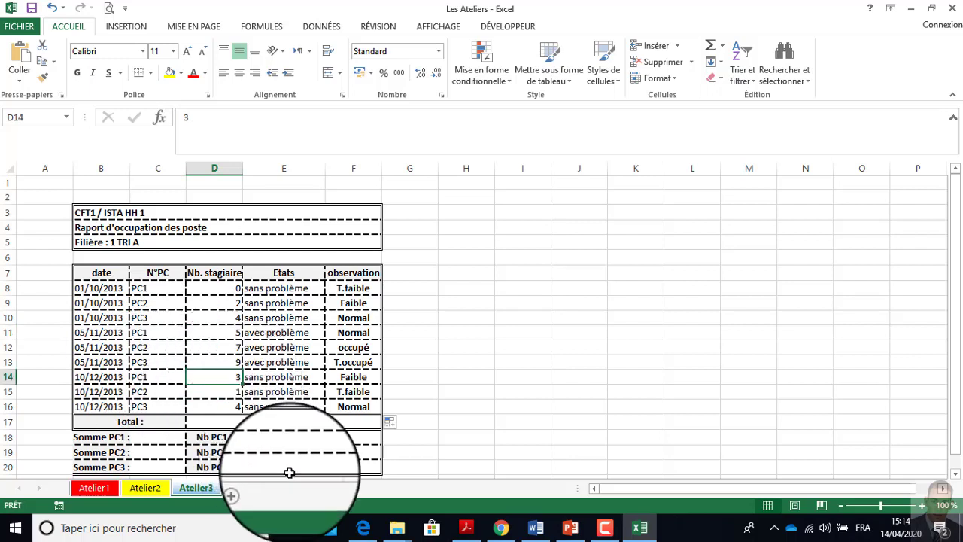
left_click(159, 445)
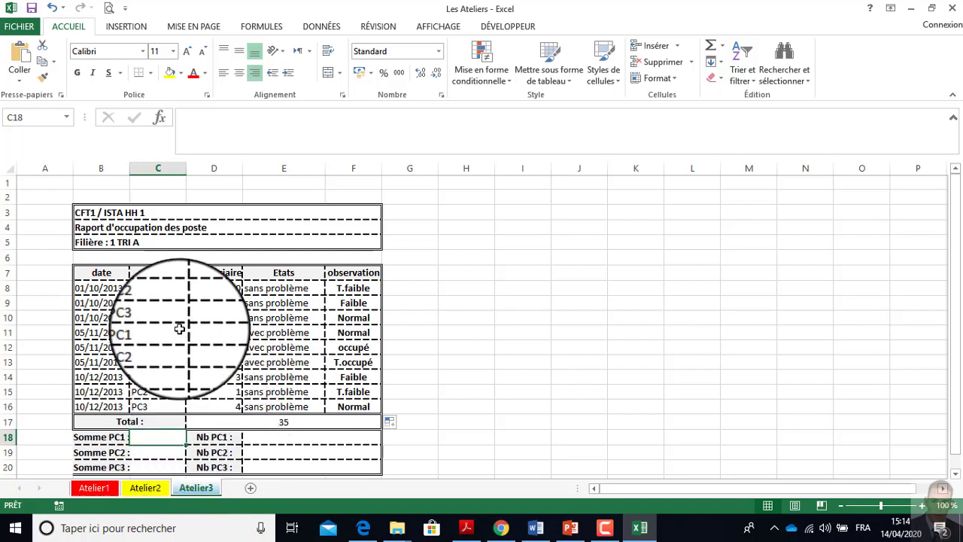
left_click(159, 287)
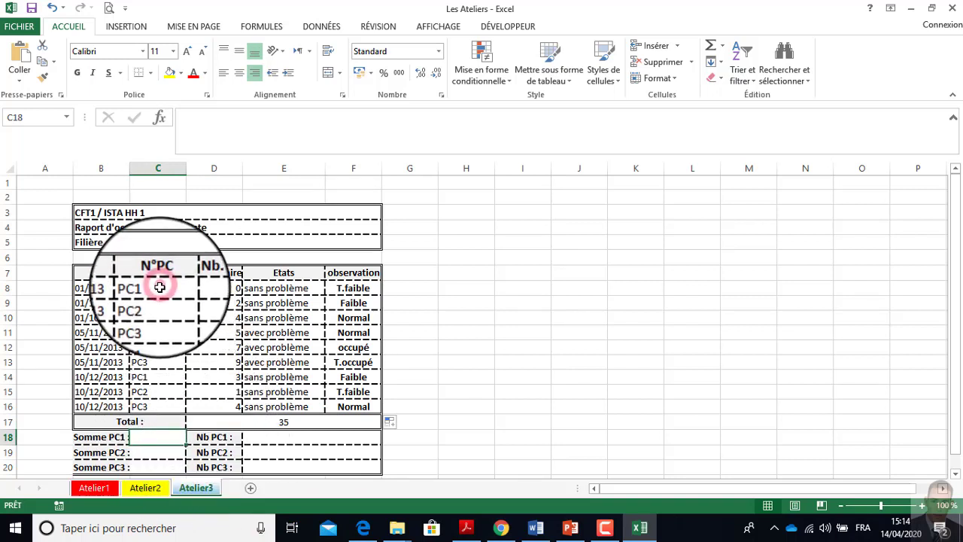
left_click_drag(160, 286, 151, 353)
mouse_move(150, 405)
left_mouse_down()
mouse_move(155, 327)
mouse_move(146, 407)
left_mouse_up()
left_click(169, 284)
left_click_drag(169, 284, 152, 407)
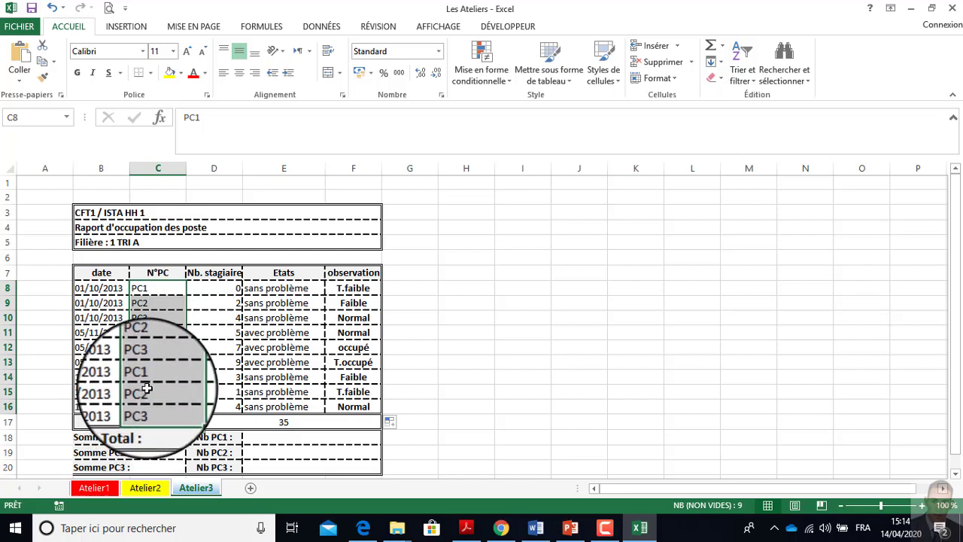
left_click(158, 291)
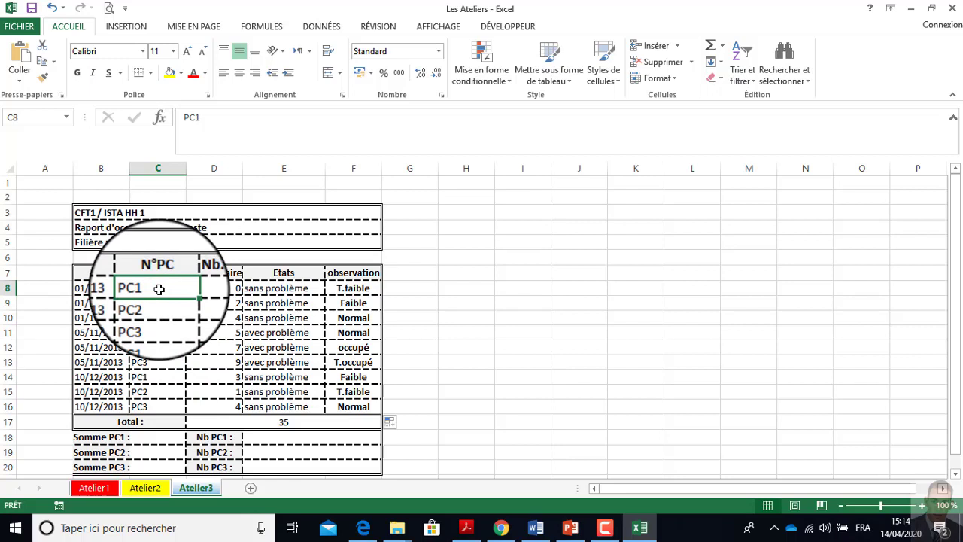
left_click_drag(228, 289, 218, 406)
Insert the SOMME.SI function into the Somme PC1 cell C18, choosing it from the Tous category
left_click(158, 436)
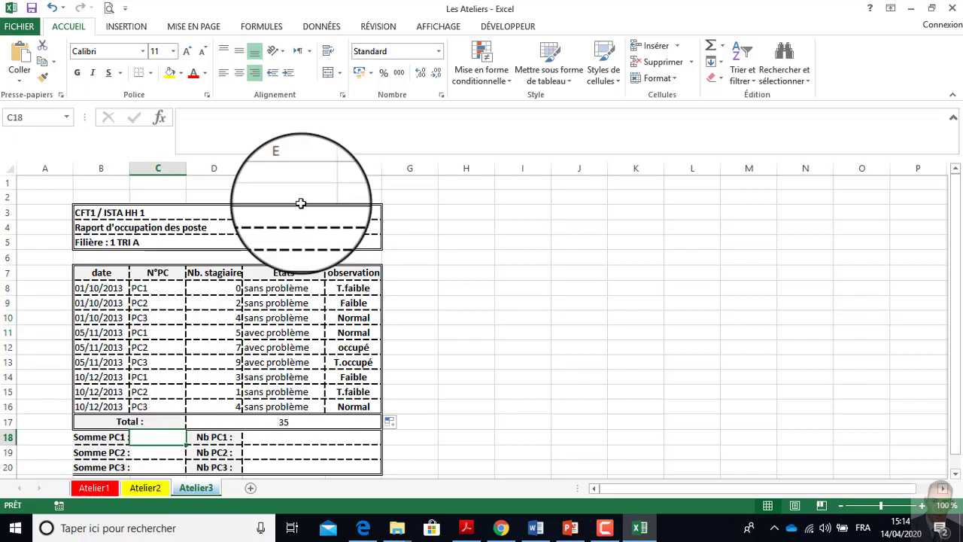
left_click(164, 121)
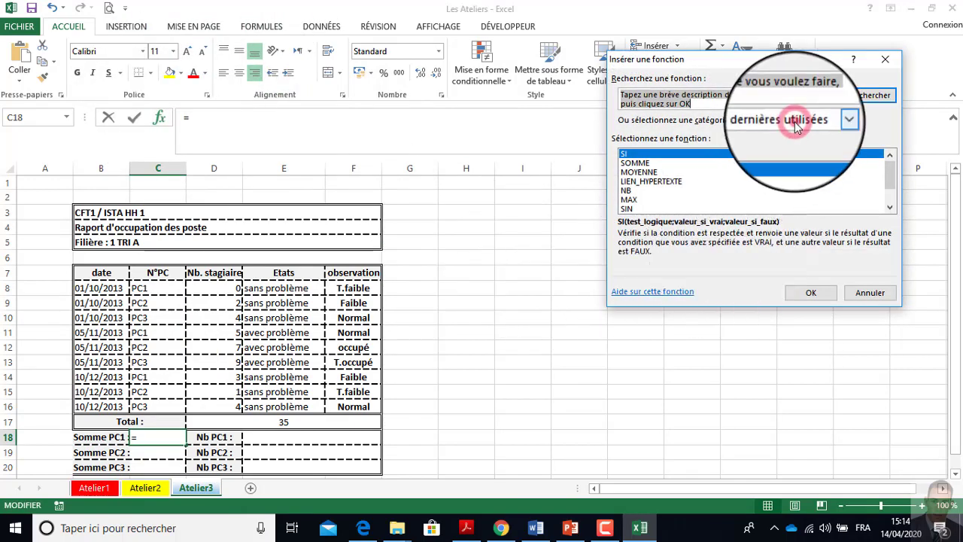
left_click(796, 125)
left_click(748, 142)
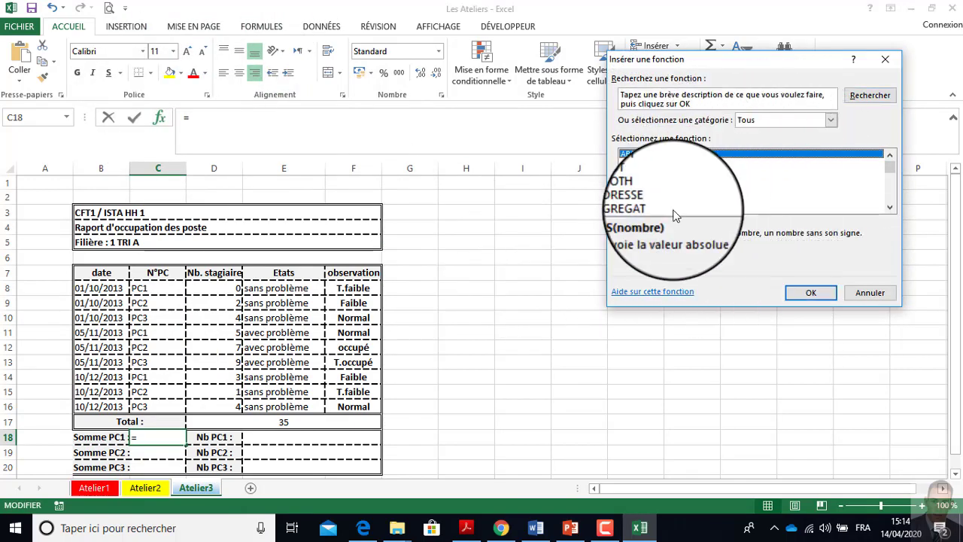
key("s")
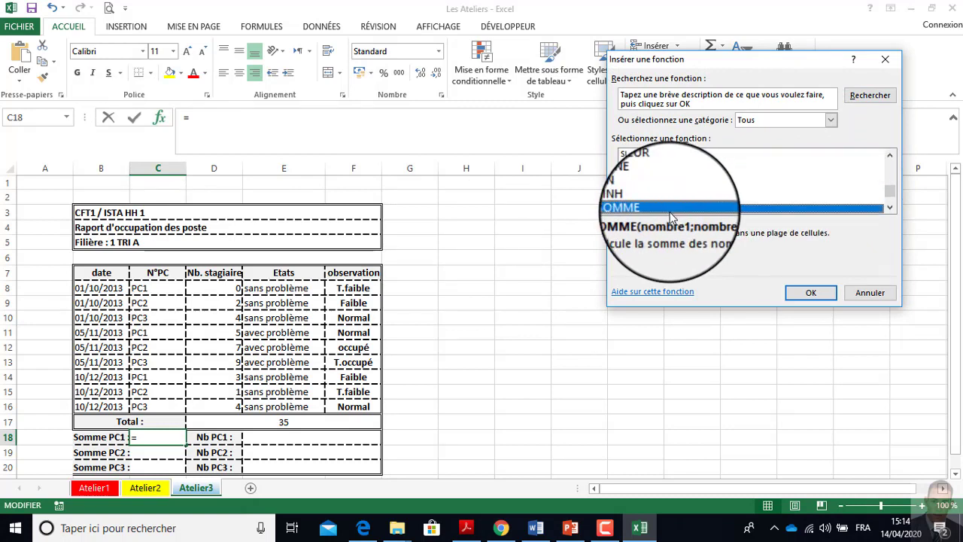
left_click(891, 209)
left_click(891, 209)
left_click(890, 209)
left_click(890, 210)
left_click(890, 209)
left_click(674, 200)
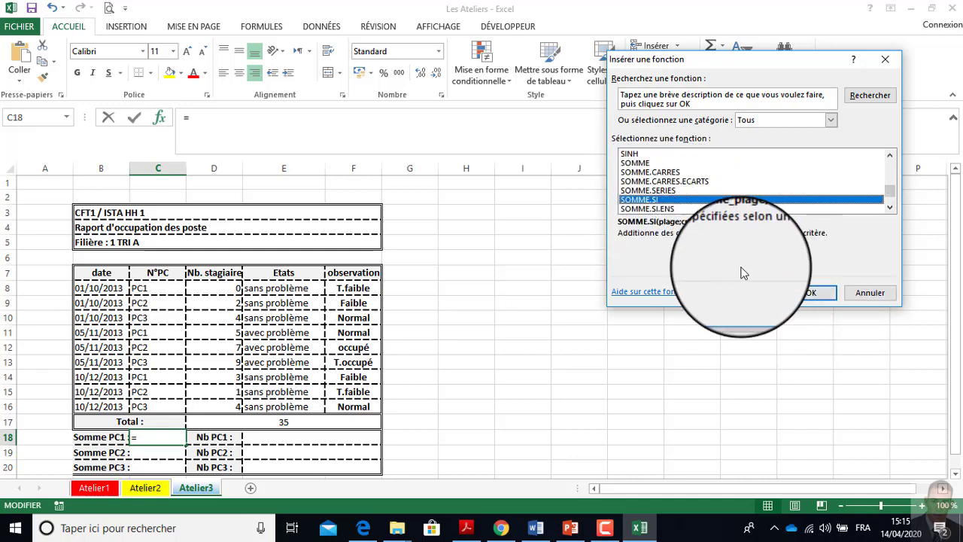
left_click(801, 294)
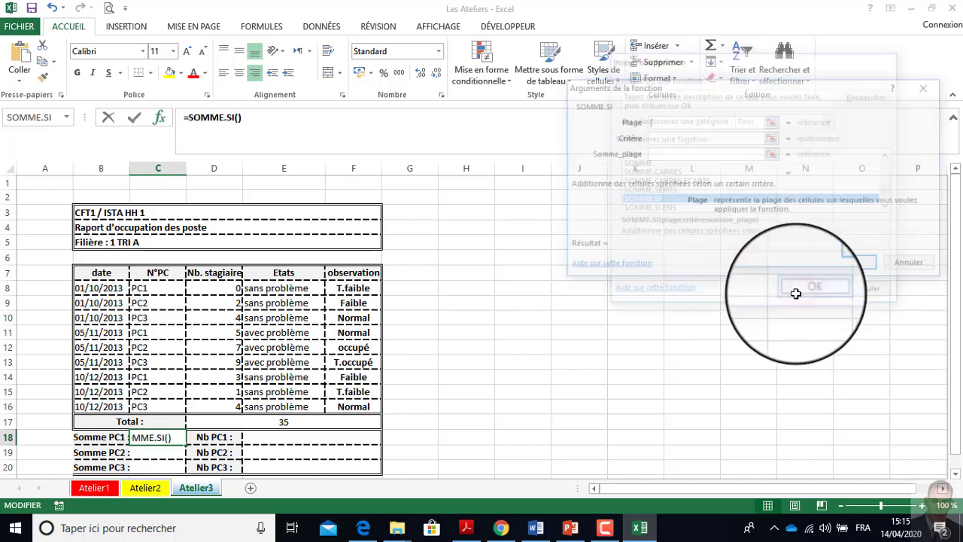
Set the SOMME.SI arguments to Plage C8:C16, Critère "PC1" and Somme_plage D8:D16, and validate the function
left_click(675, 121)
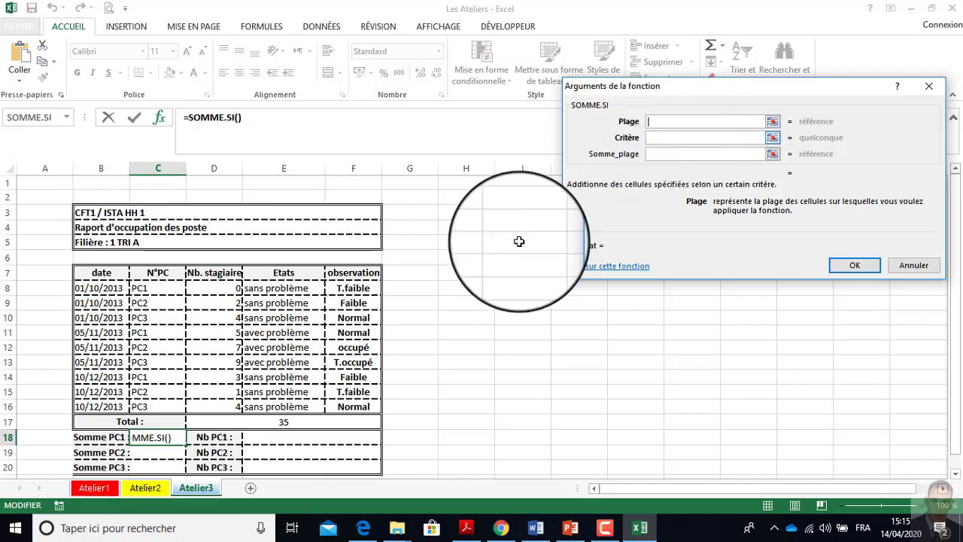
left_click(162, 290)
left_click_drag(162, 290, 159, 406)
left_click(686, 138)
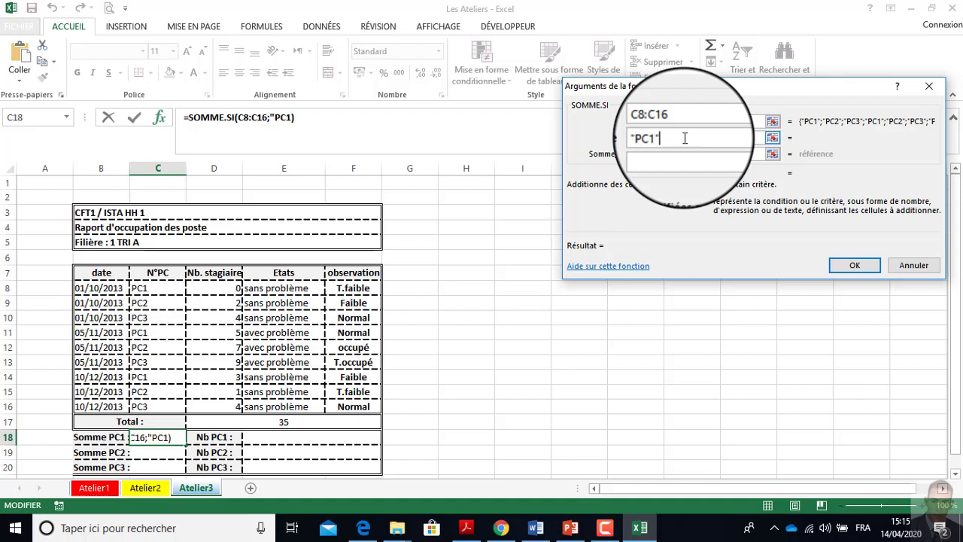
left_click(673, 154)
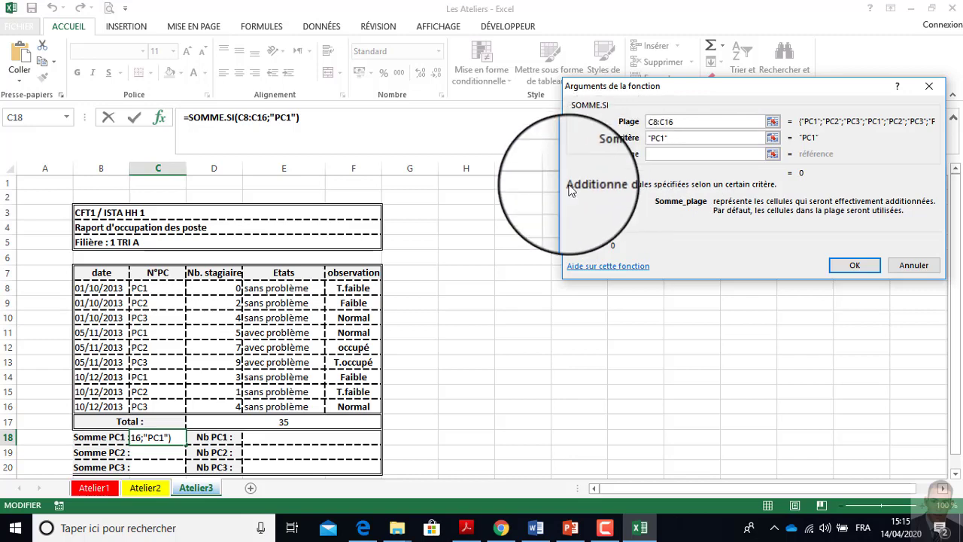
left_click_drag(221, 288, 224, 406)
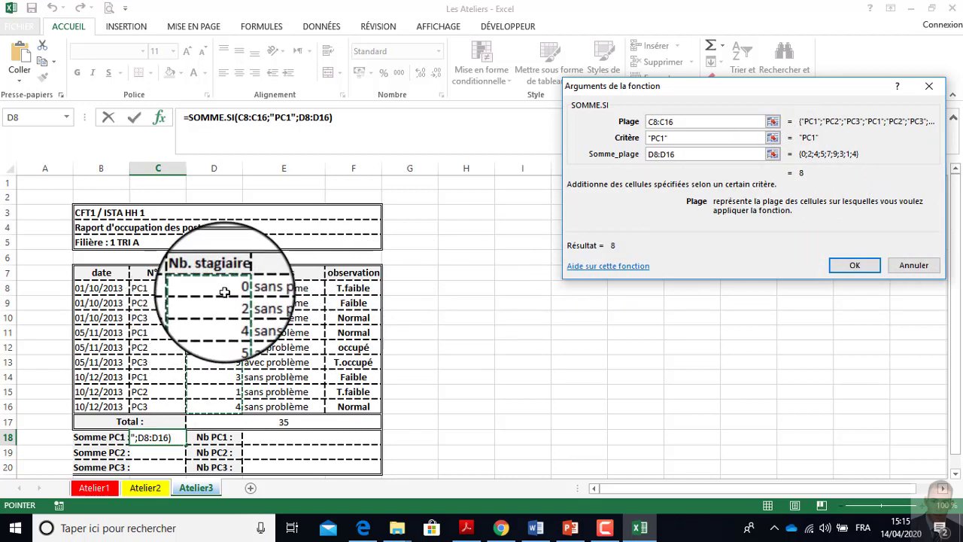
left_click(855, 265)
Enter the formula =somme.si(C8:C16;"PC2";D8:D16) in the Somme PC2 cell C19
left_click(158, 454)
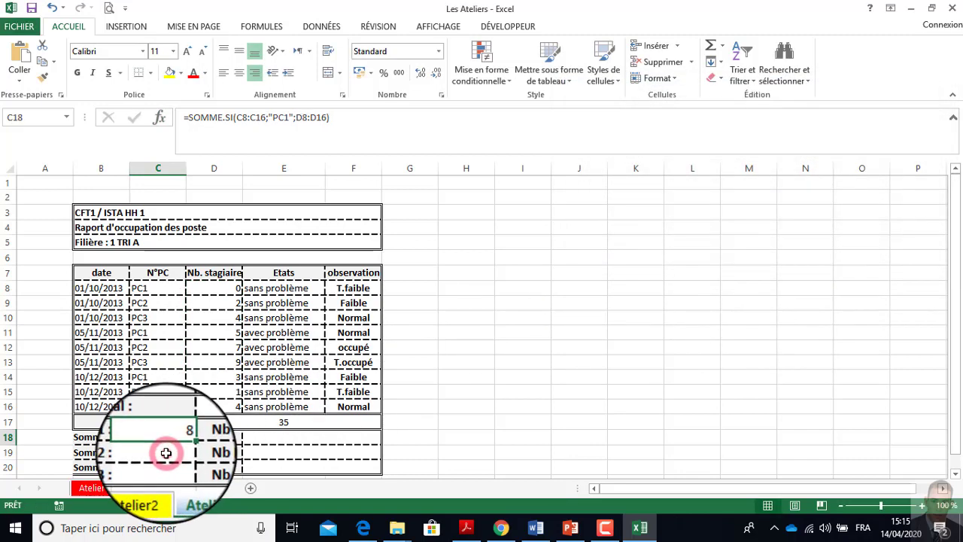
type("=")
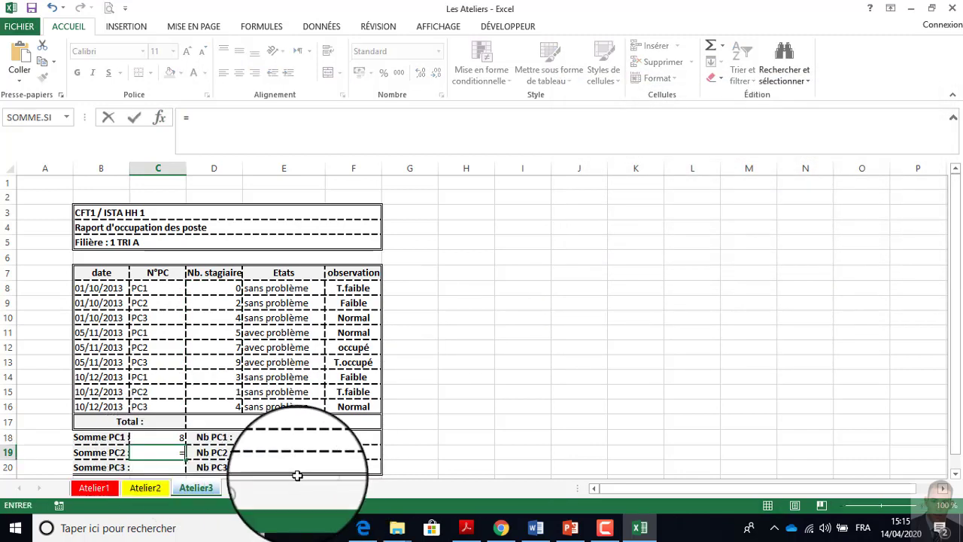
type("som")
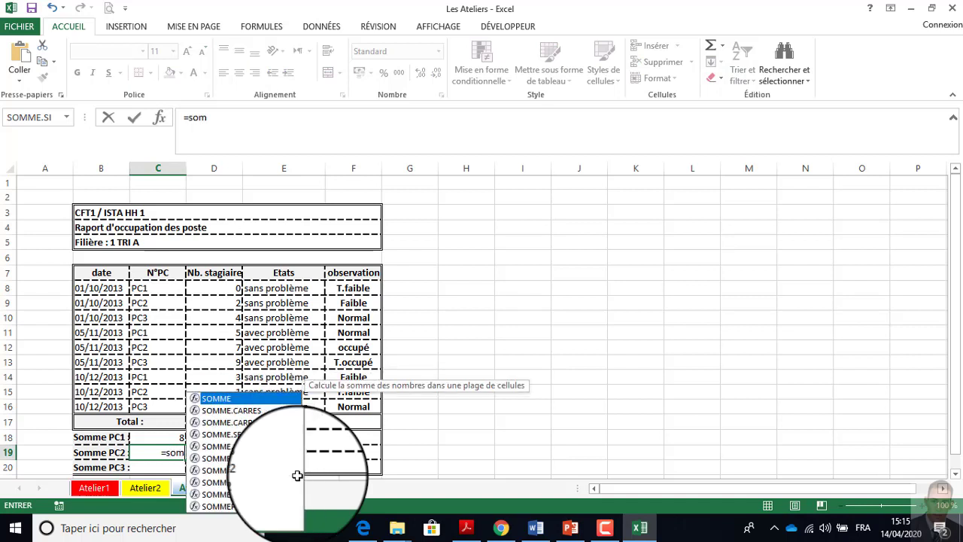
type("me.")
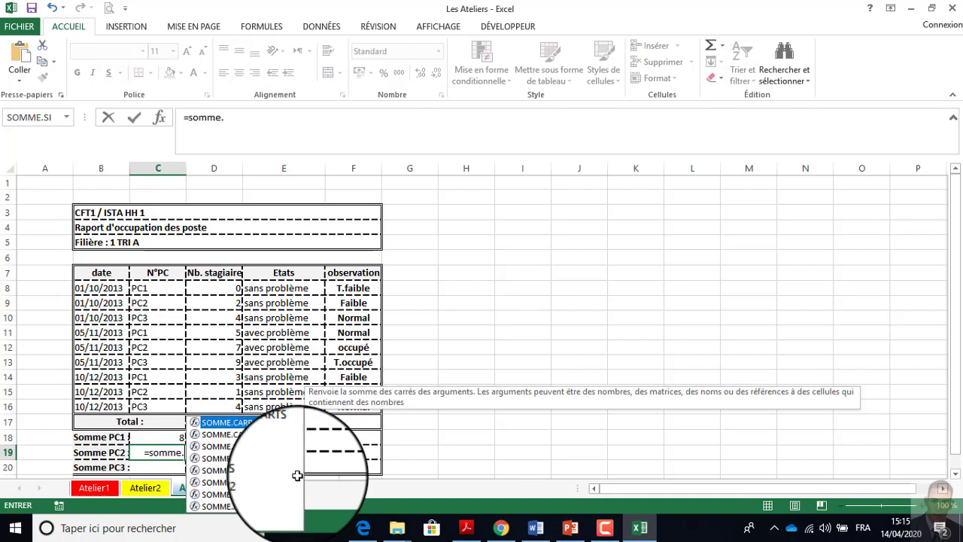
type("si")
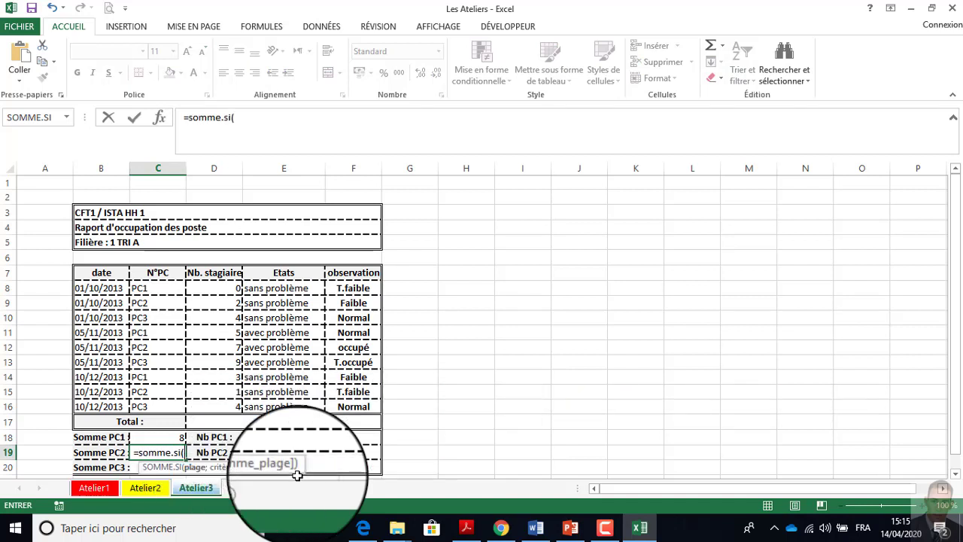
type("(")
left_click_drag(159, 290, 161, 404)
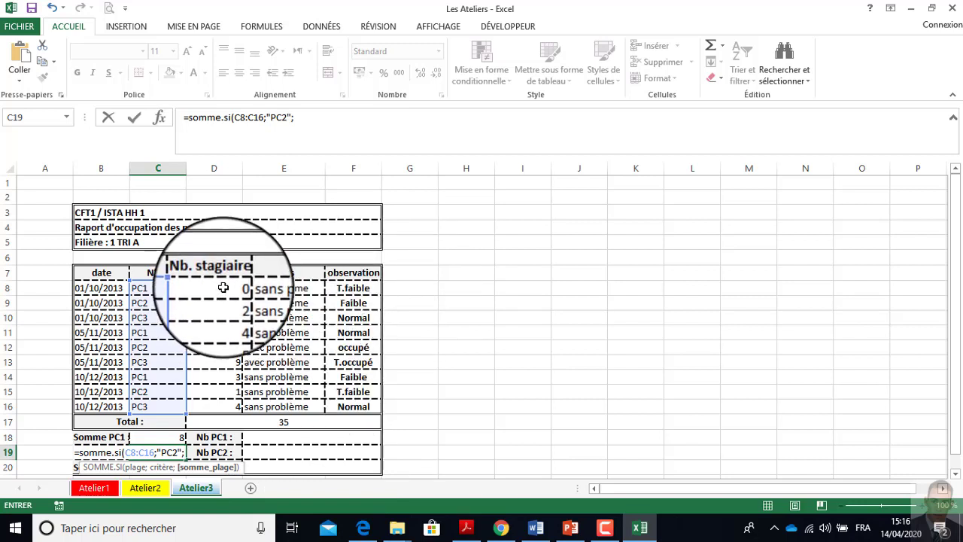
left_click_drag(224, 288, 221, 401)
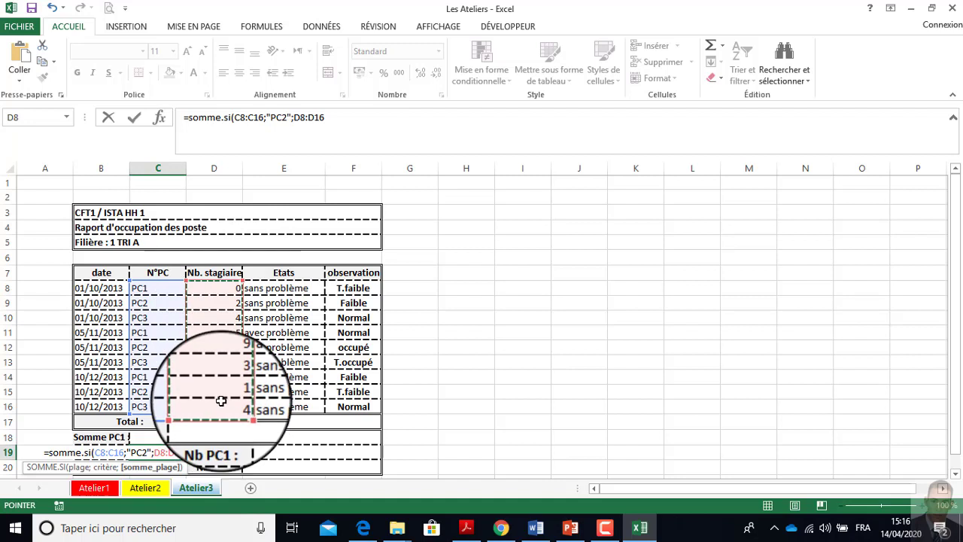
type(")")
key("Return")
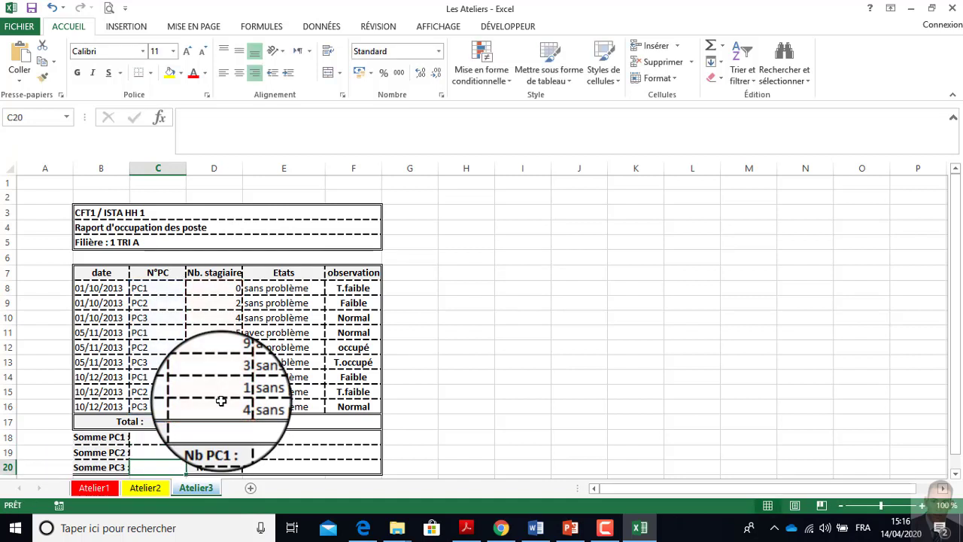
Try to start a SOMME.SI formula in the Somme PC3 cell C20 by picking the suggested function name
type("=somm")
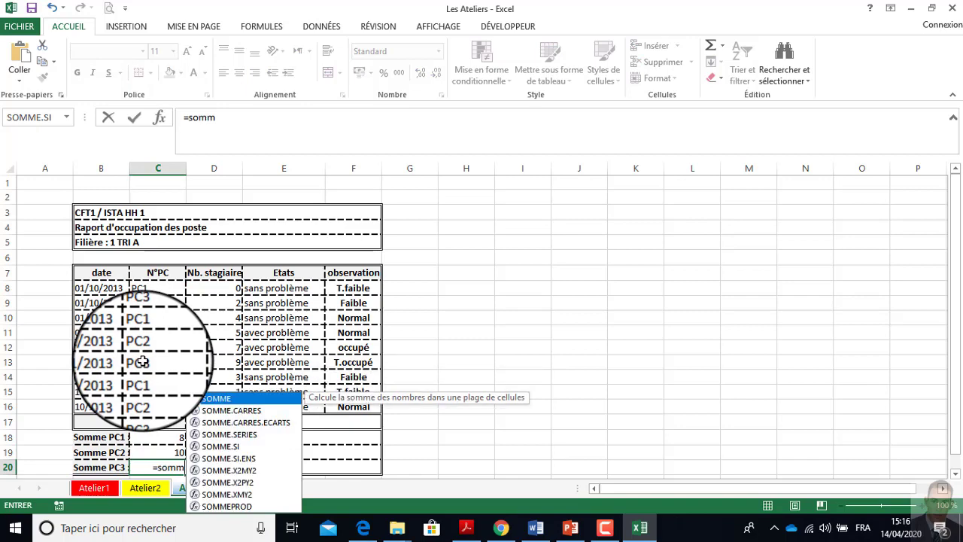
key("Down")
key("Down")
key("Down")
key("Down")
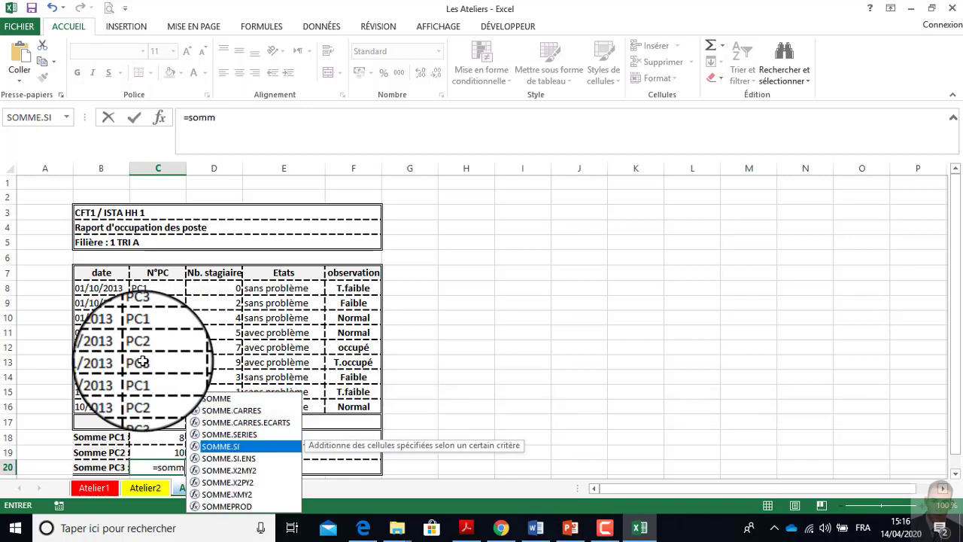
key("Return")
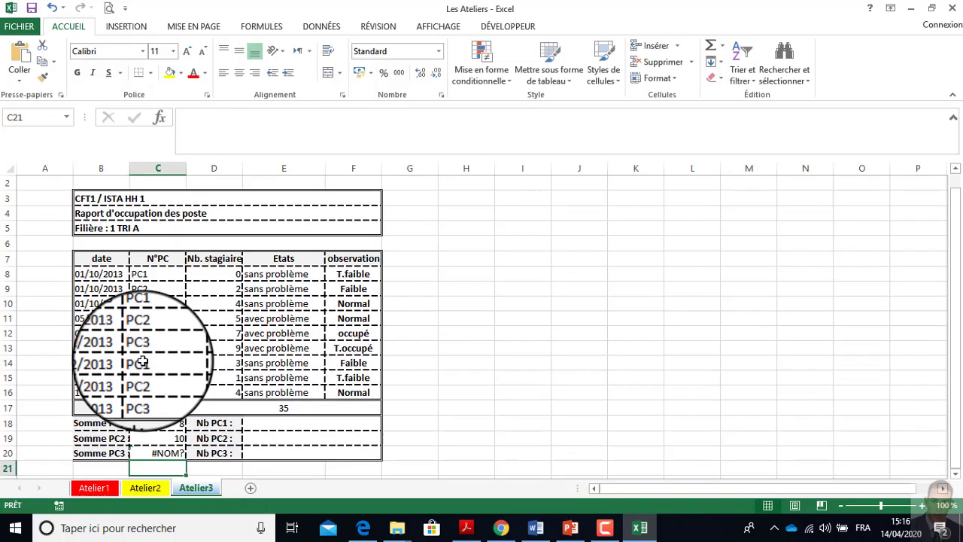
Complete the C20 formula as SOMME.SI with range C8:C16, criterion "PC3" and sum range D8:D16, and validate it
left_click(174, 453)
left_click(255, 133)
type("e.s")
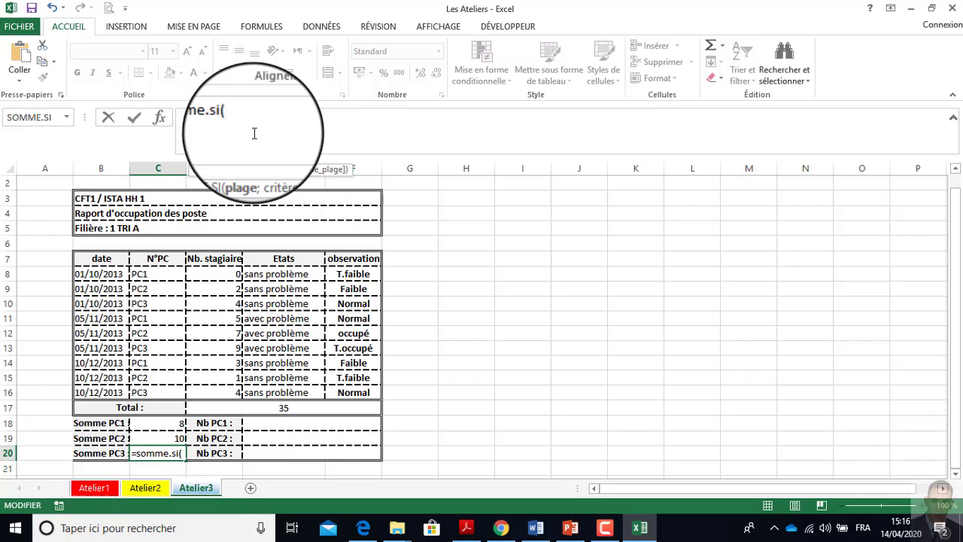
type("i(")
left_click_drag(146, 275, 155, 385)
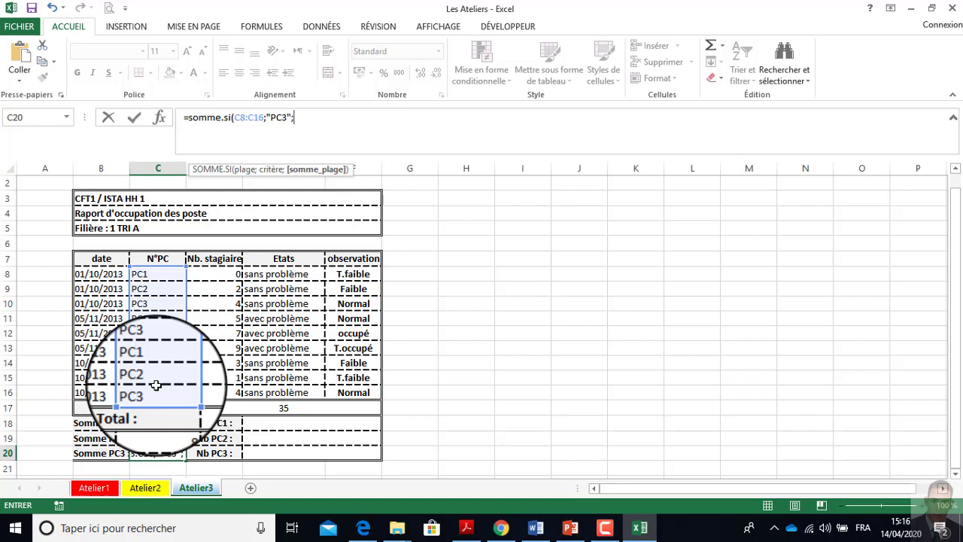
left_click_drag(217, 274, 228, 389)
key("Return")
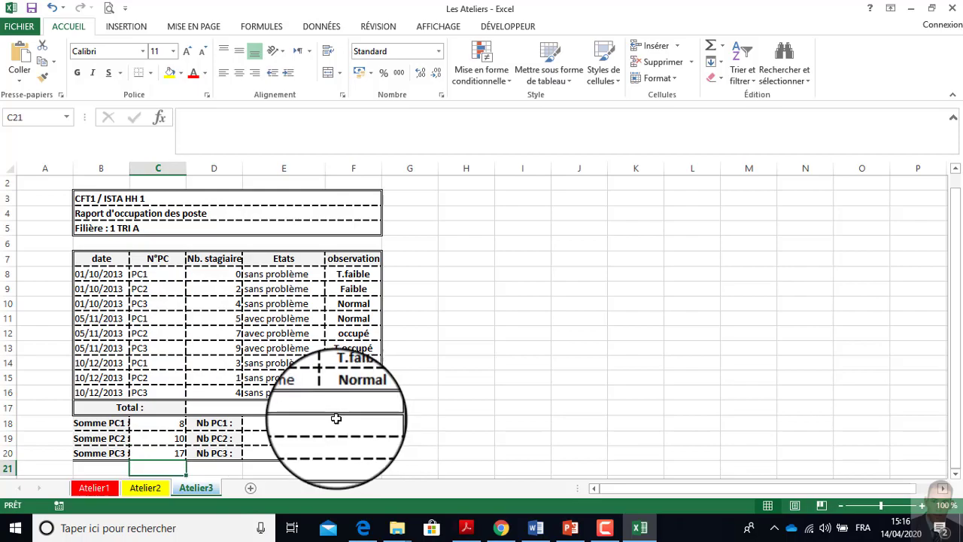
Read the instructions for tasks 7 and 8 in the Acrobat Reader exercise PDF, then return to Excel and select the Nb PC1 cell E18
left_click(473, 528)
scroll(361, 421, "down", 1)
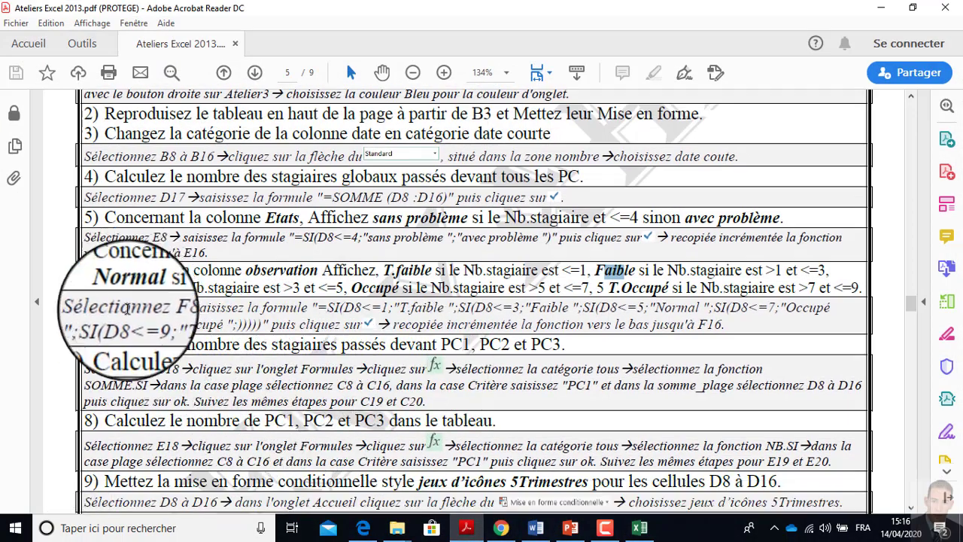
left_click_drag(188, 345, 570, 338)
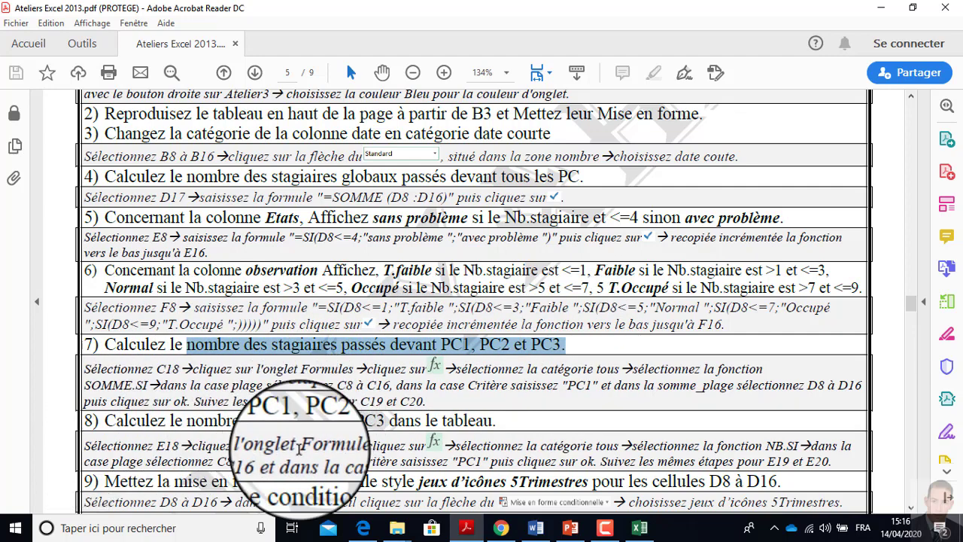
left_click(466, 531)
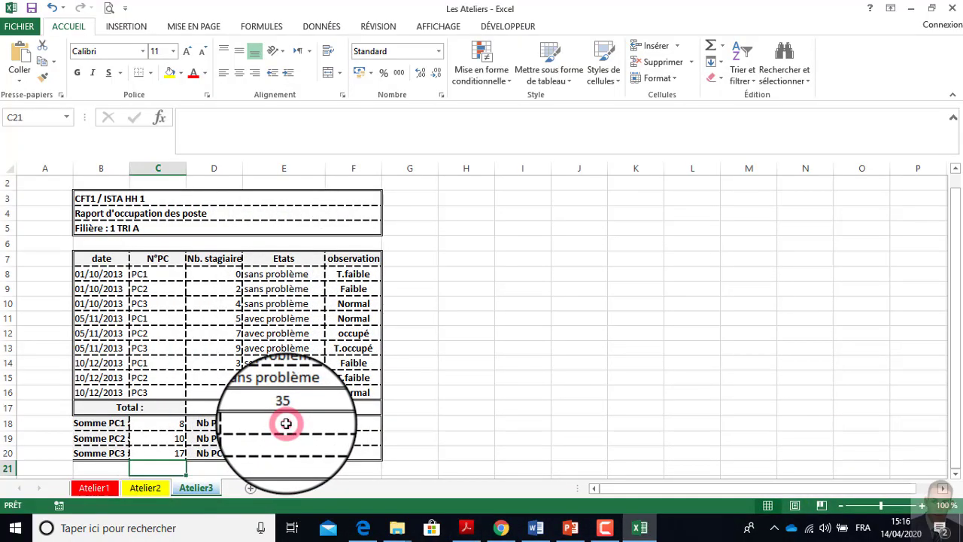
left_click(286, 424)
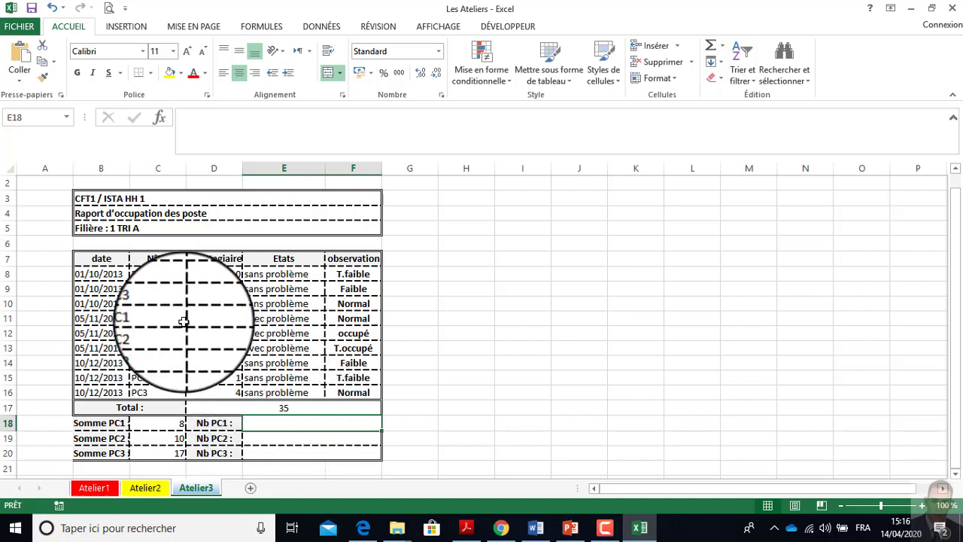
Examine the PC entries in the N°PC column, range C8:C16, that the PC count has to cover
left_click(156, 275)
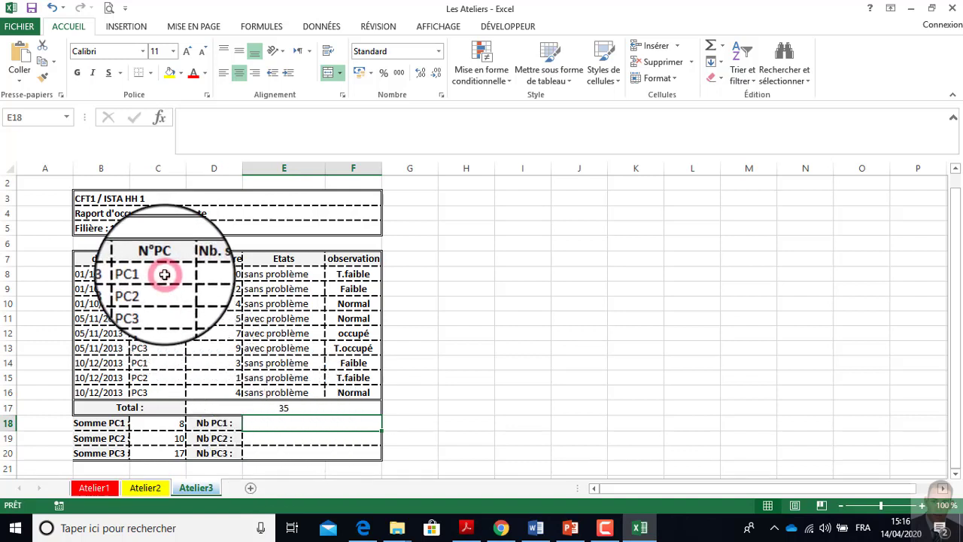
left_click(161, 317)
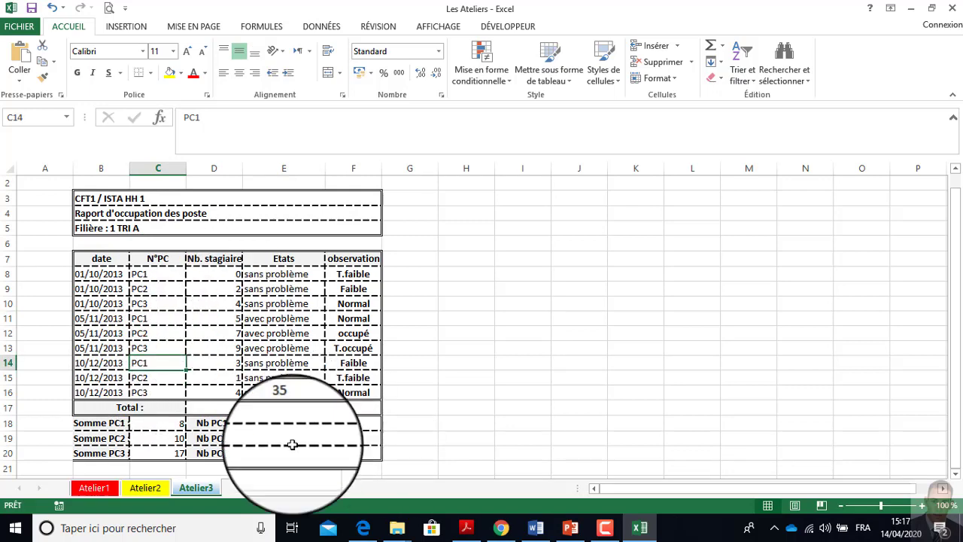
left_click(171, 276)
left_click_drag(171, 272, 165, 389)
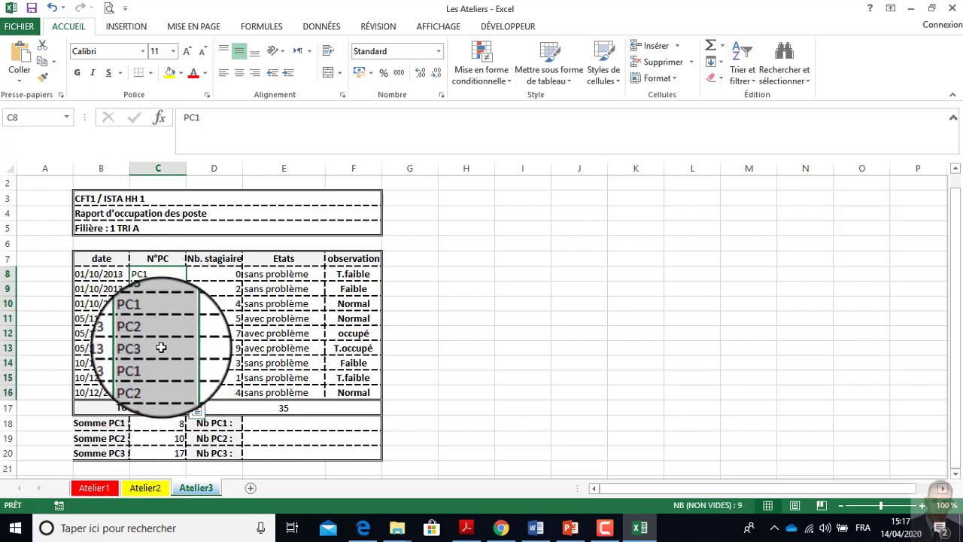
left_click(168, 273)
left_click_drag(168, 274, 169, 398)
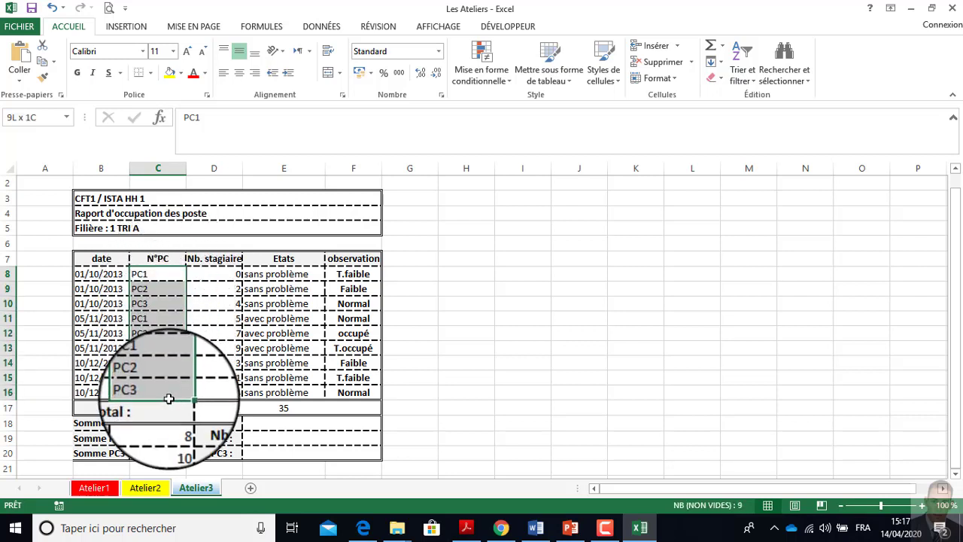
left_click(151, 275)
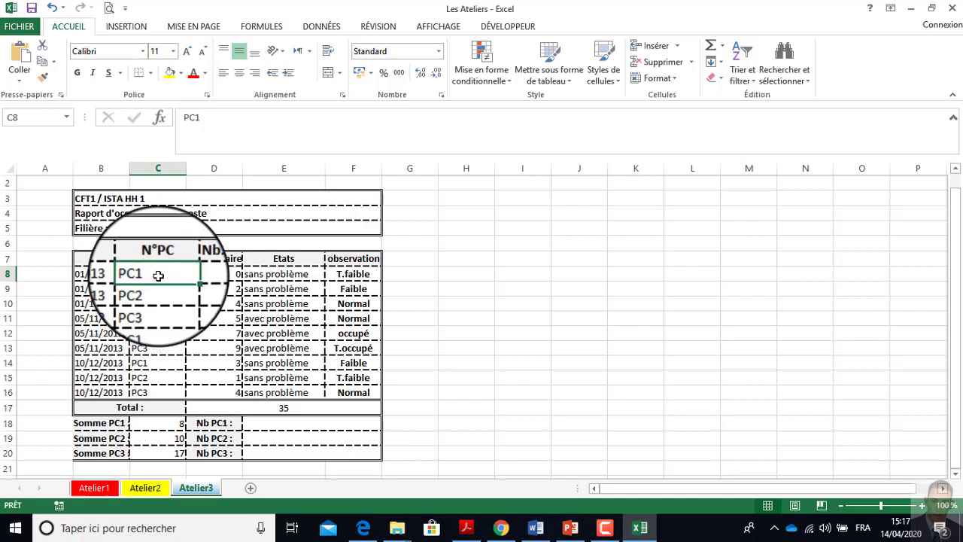
Insert the NB.SI function in the Nb PC1 cell E18 from the full function list
left_click(293, 417)
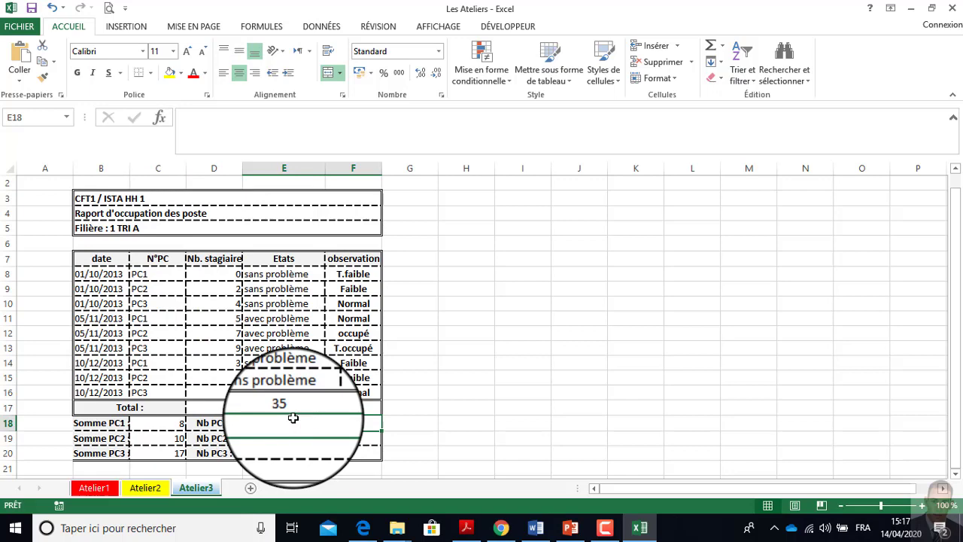
left_click(159, 117)
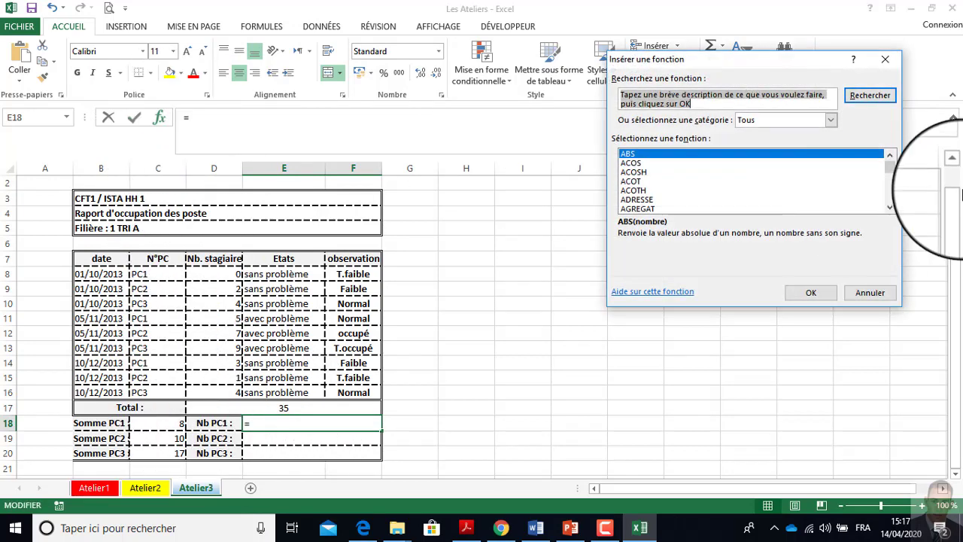
left_click(636, 190)
type("nb")
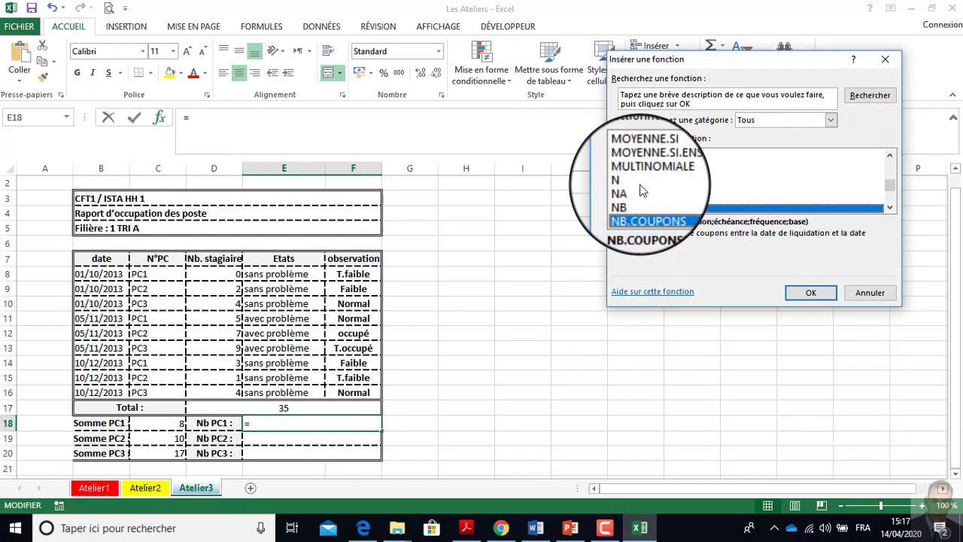
key("Down")
key("Down")
key("Down")
key("Down")
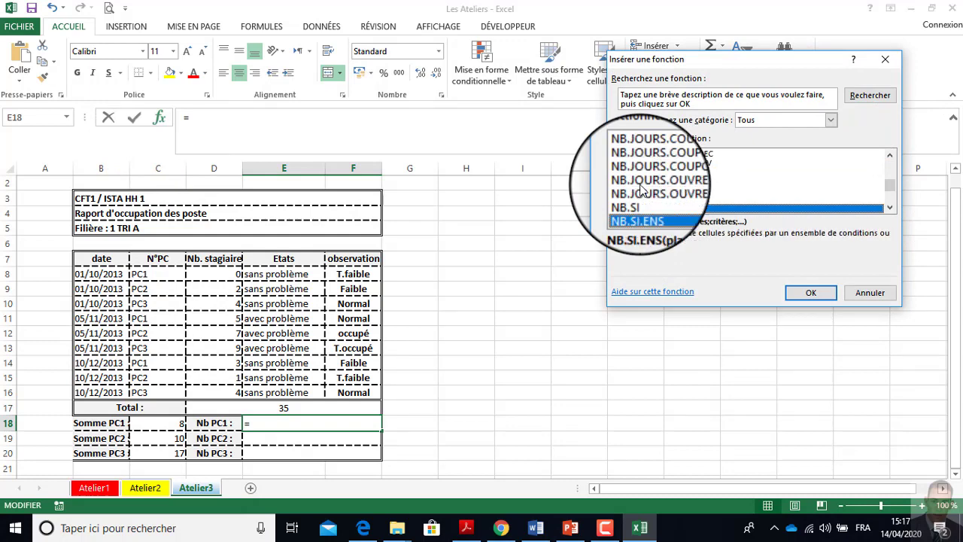
key("Up")
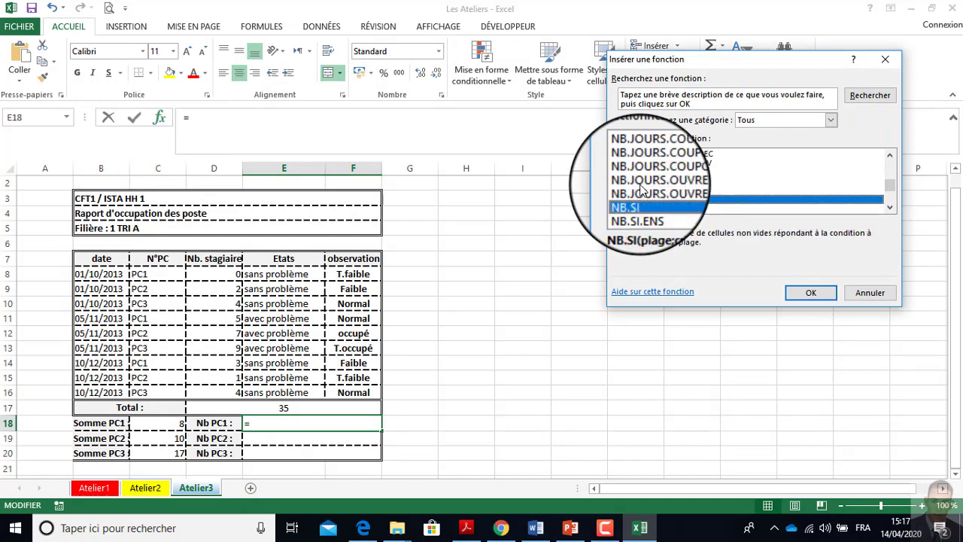
left_click(811, 293)
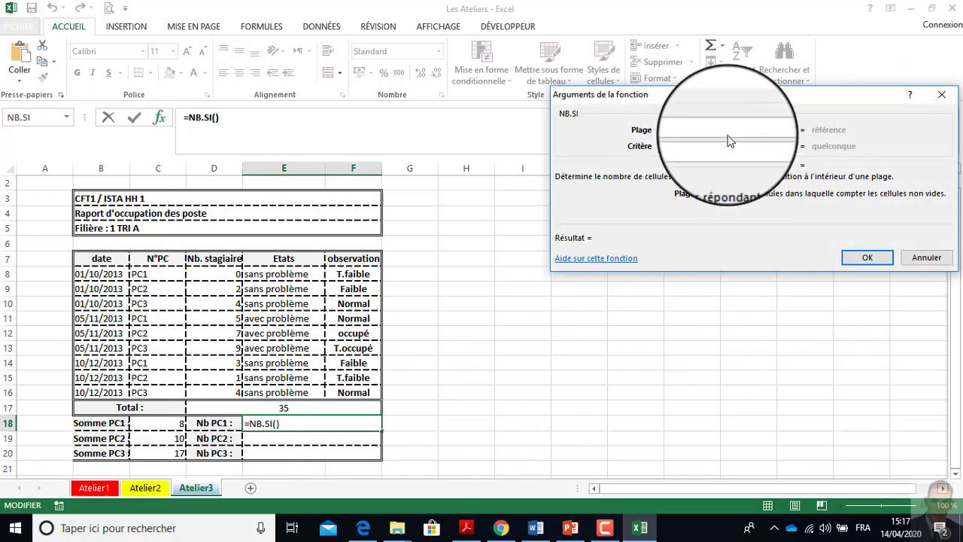
Set the NB.SI arguments for E18 to range C8:C16 and criterion "PC1", and validate the function
left_click_drag(155, 275, 141, 392)
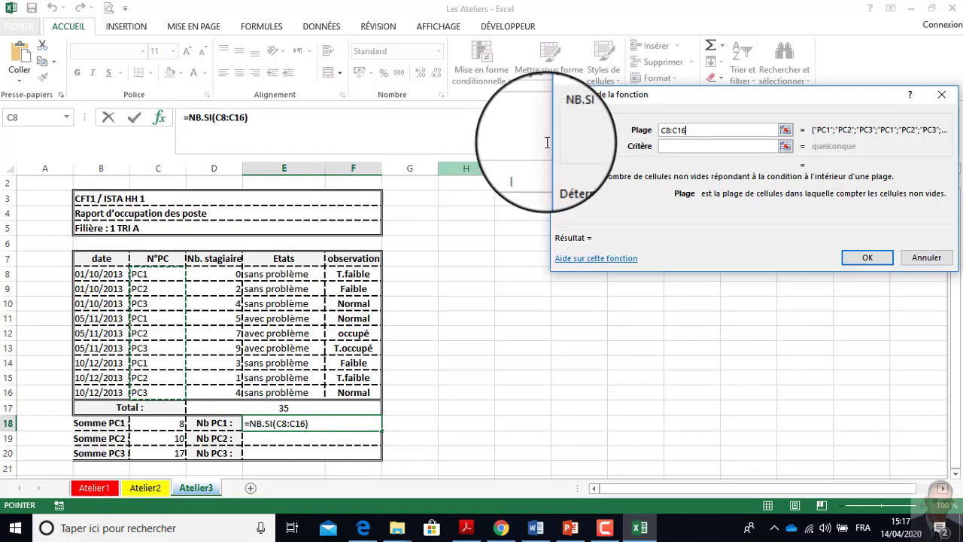
left_click(687, 148)
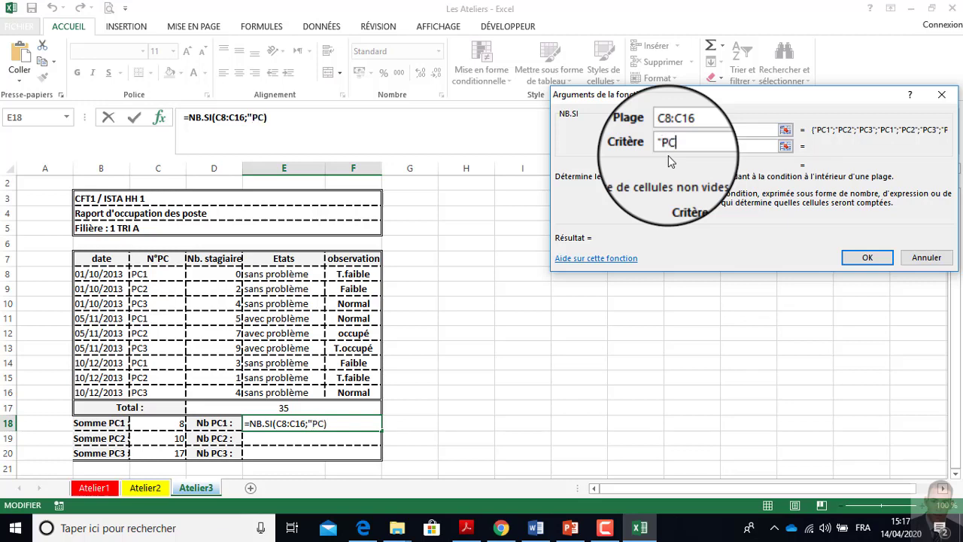
type("\"")
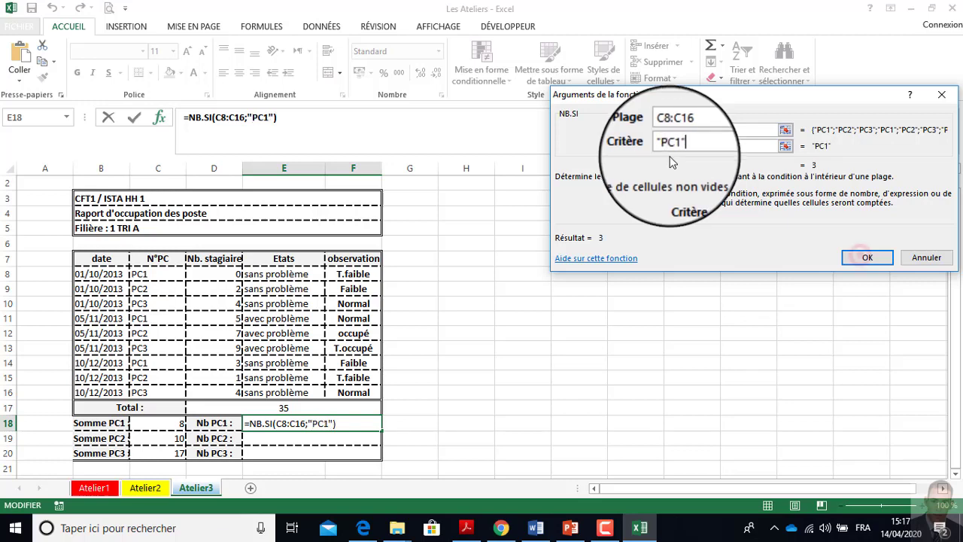
left_click(867, 258)
Enter the formula =nb.si(C8:C16;"PC2") in the Nb PC2 cell E19
left_click(299, 444)
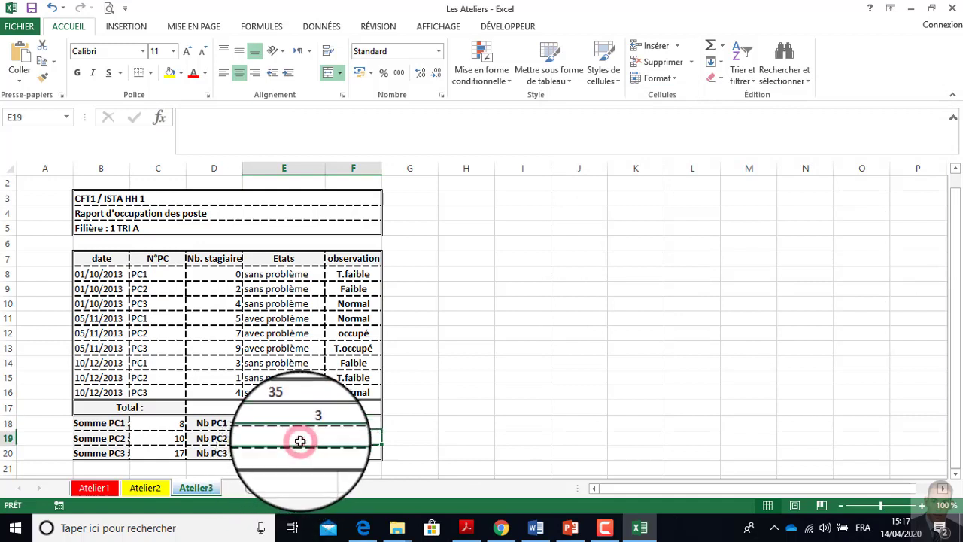
type("=nb")
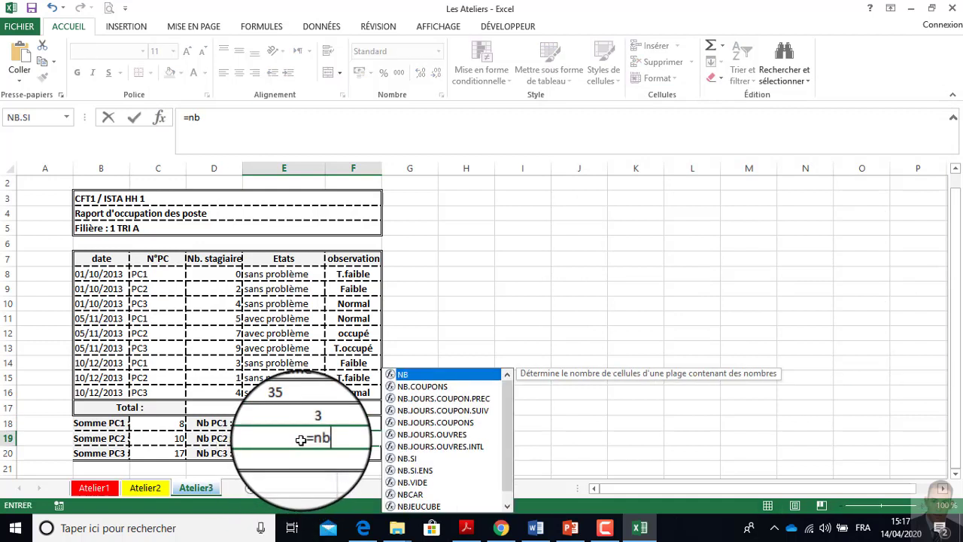
type(".si")
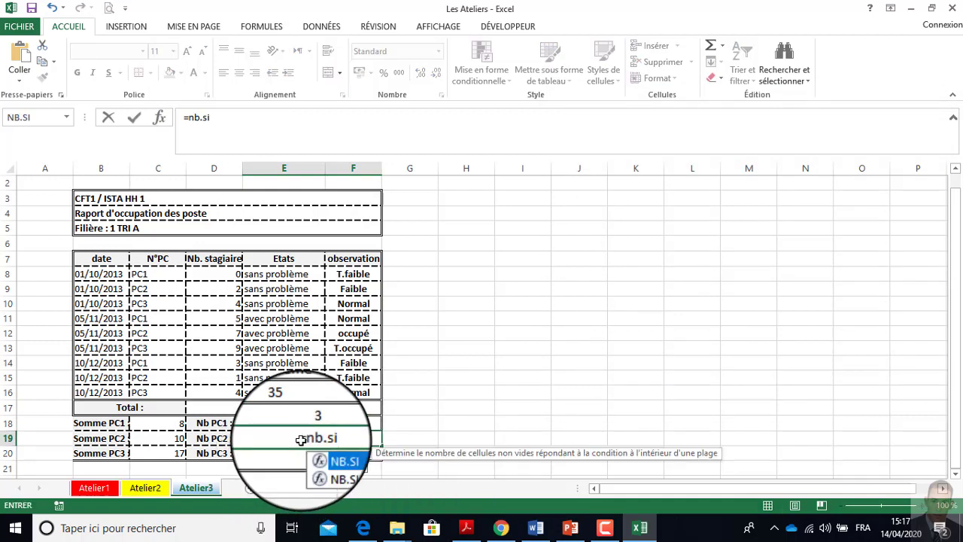
type("'")
key("BackSpace")
type("(")
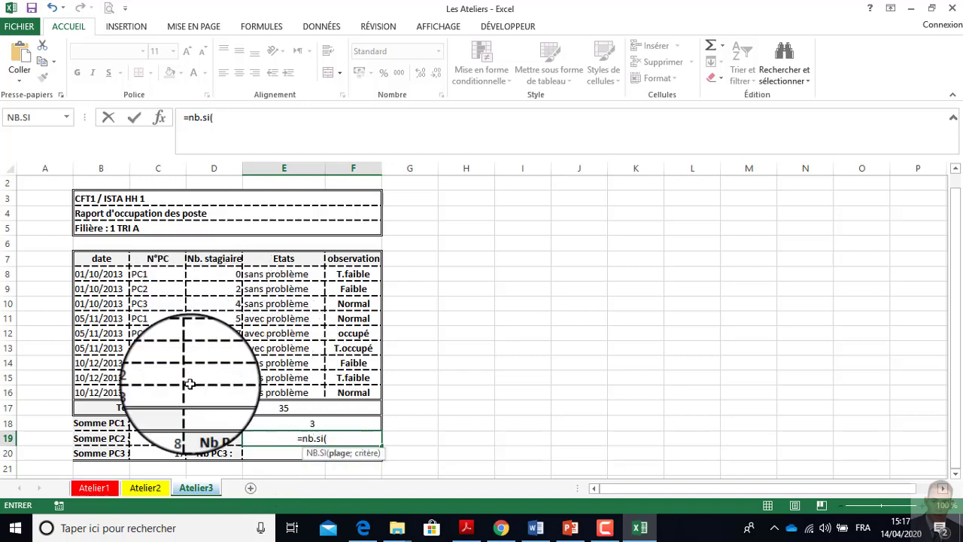
left_click(153, 275)
left_click_drag(153, 283, 159, 385)
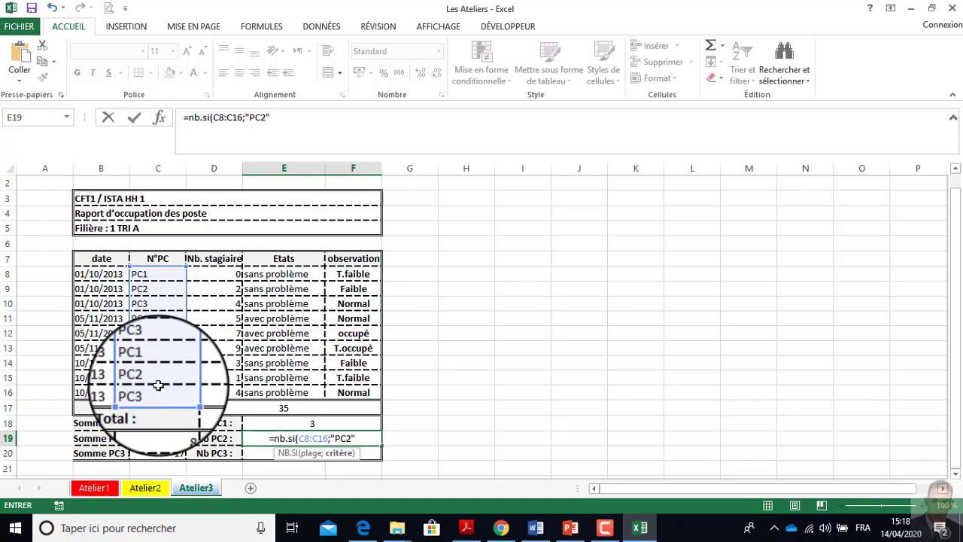
type(";\"PC2\")")
key("Return")
Enter the formula =nb.si(C8:C16;"PC3") in the Nb PC3 cell E20
type("=")
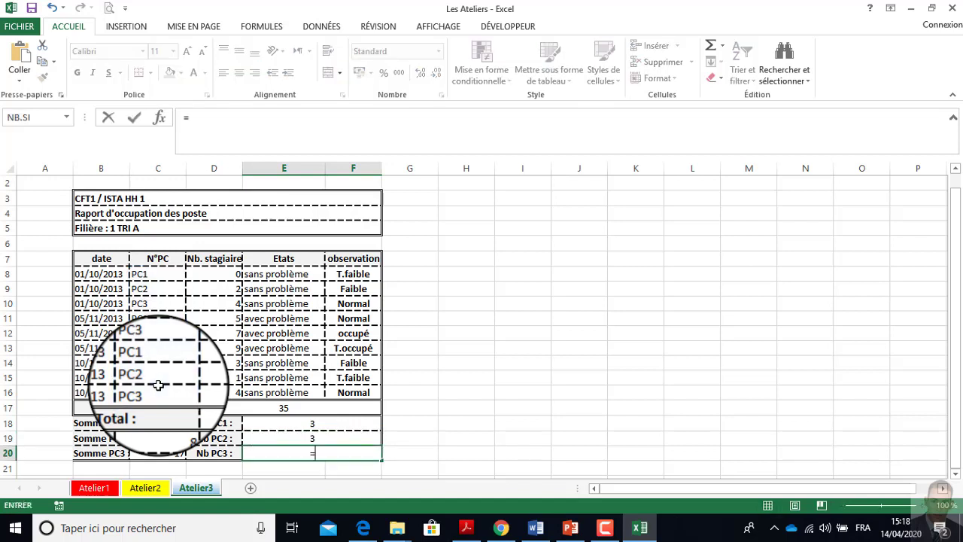
type("nb.")
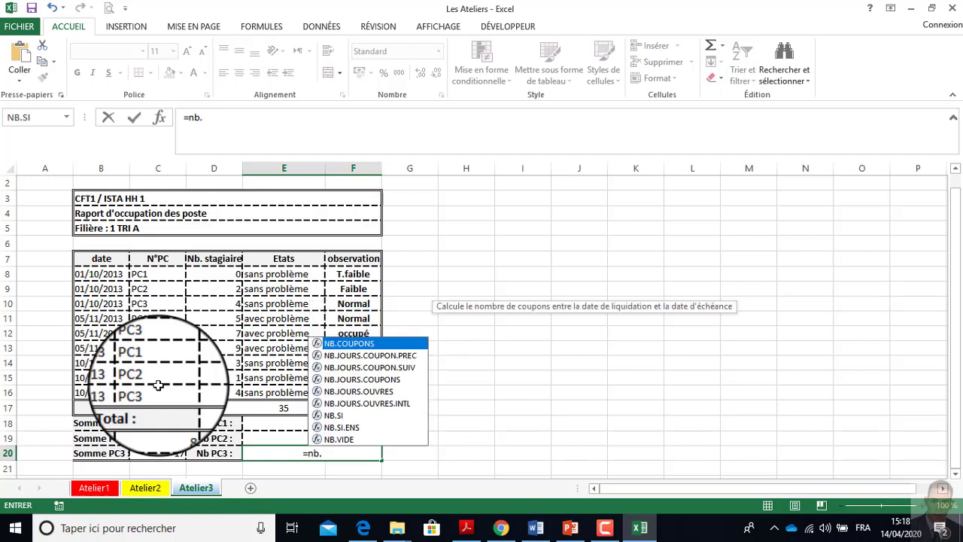
type("si(")
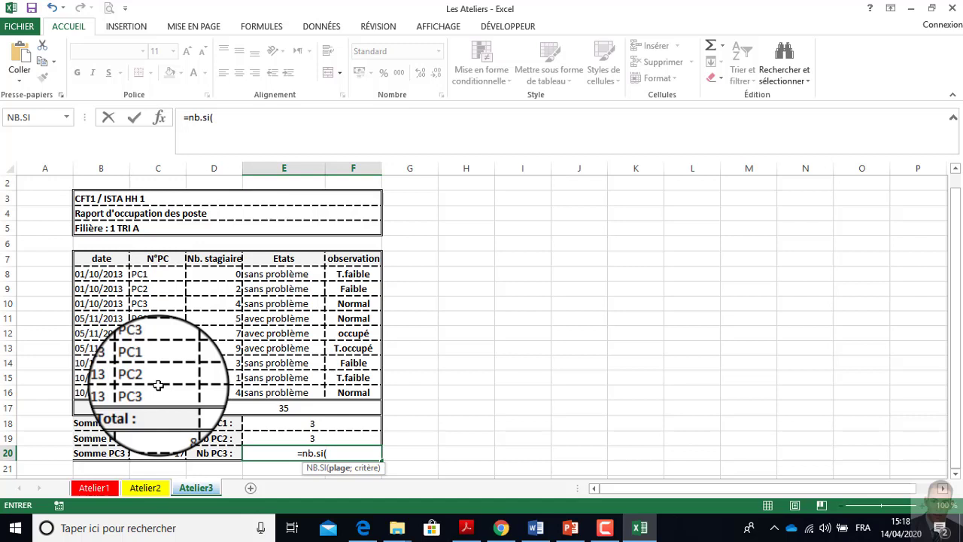
type("C")
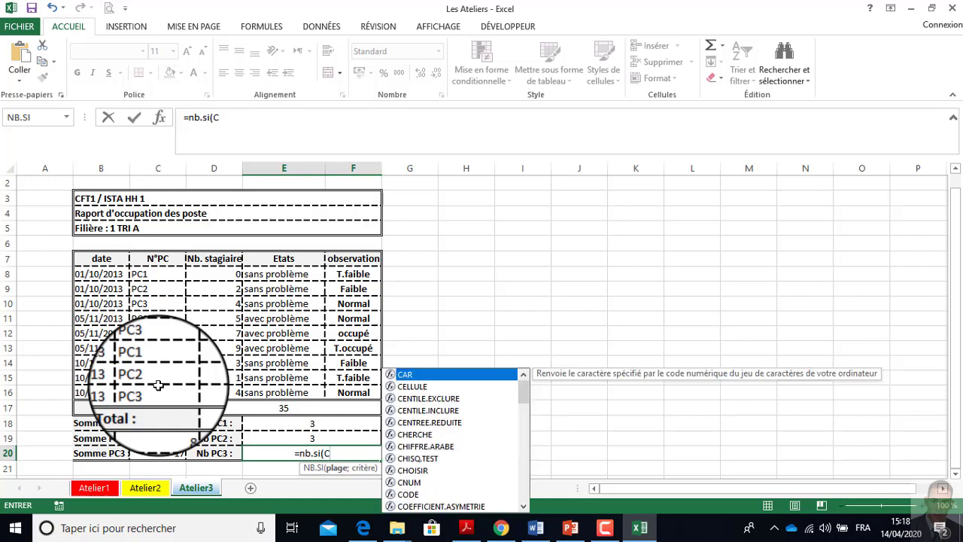
type("8:C")
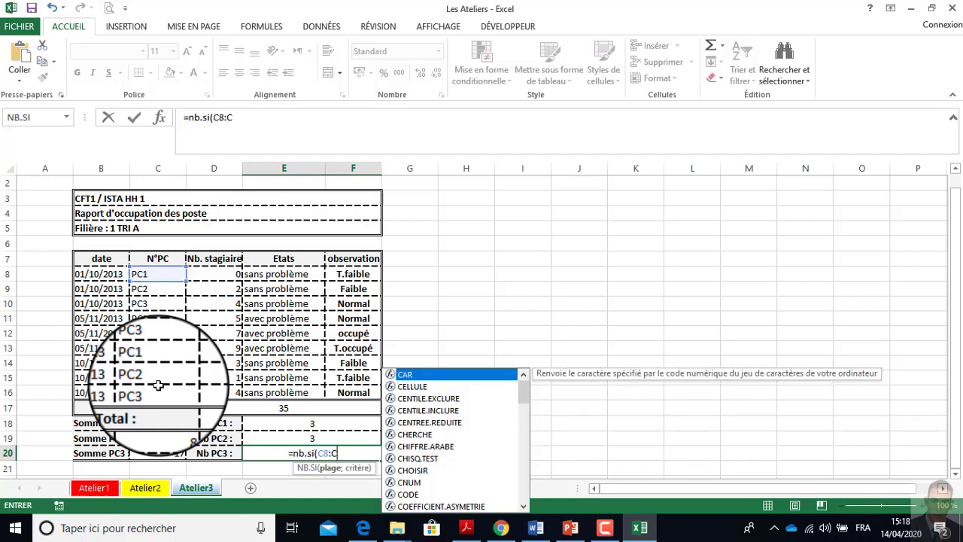
type("16;\"PC3")
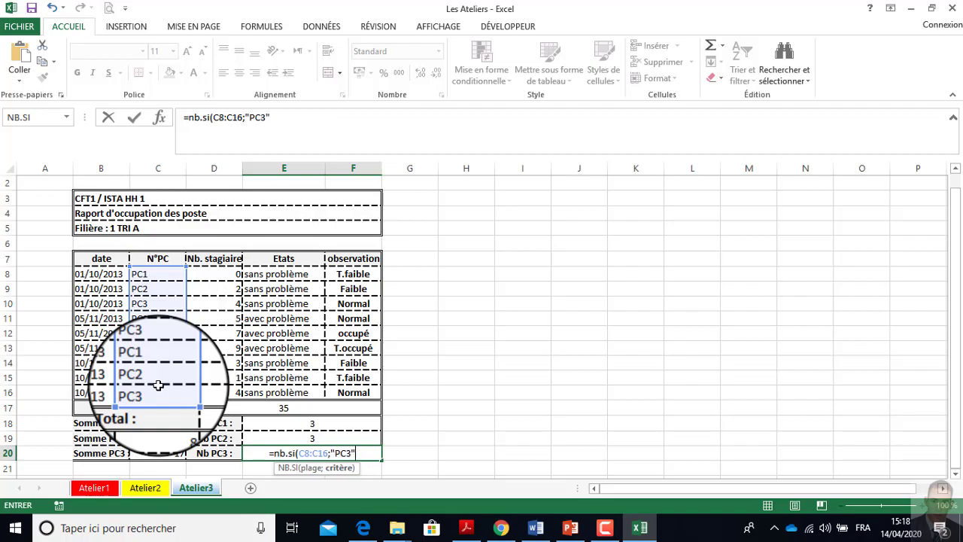
key("Return")
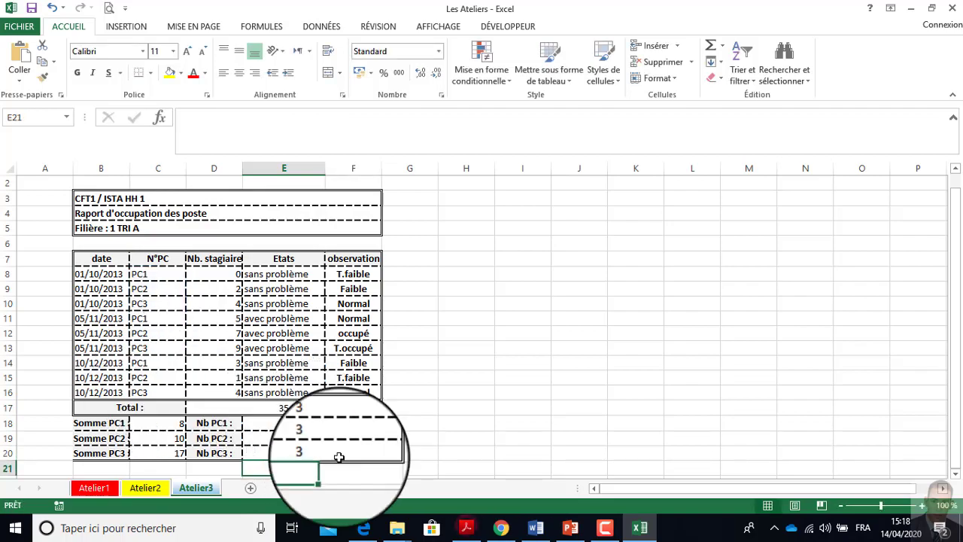
Review the SOMME.SI formulas in the Somme PC1 and Somme PC2 cells, C18 and C19
left_click(467, 529)
left_click(467, 529)
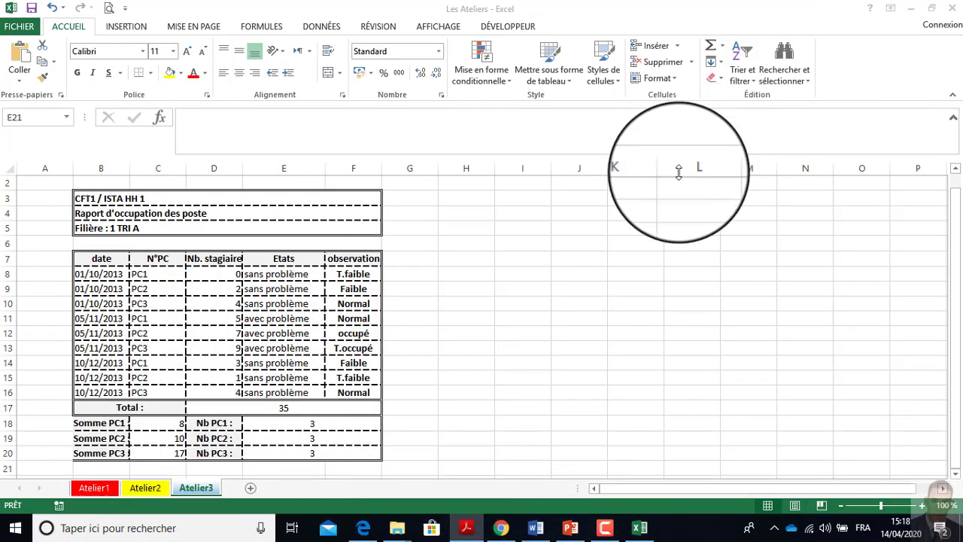
left_click(171, 423)
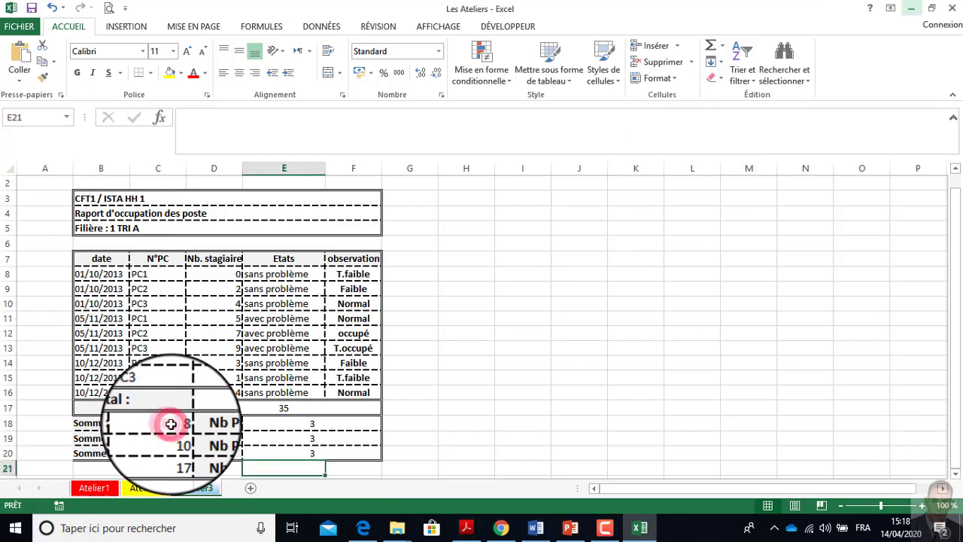
left_click(168, 424)
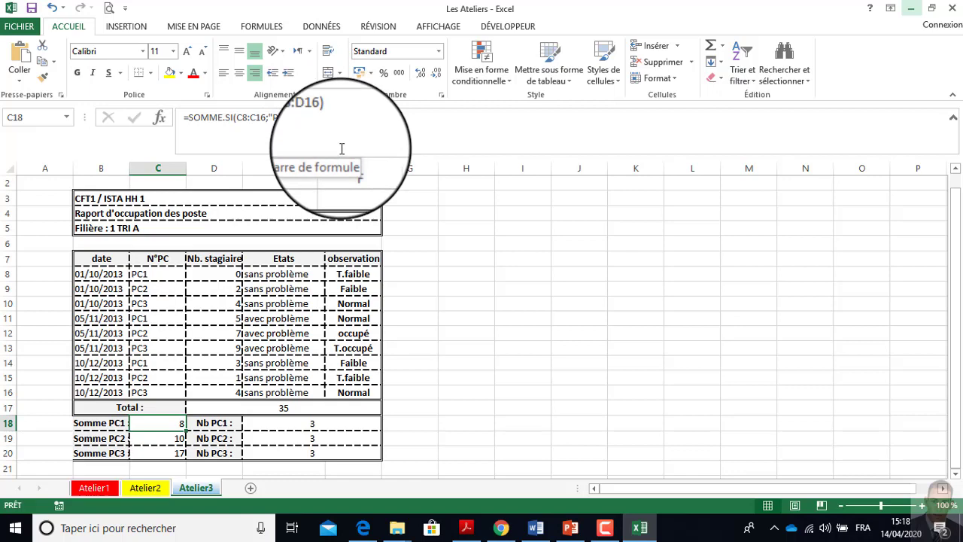
key("Down")
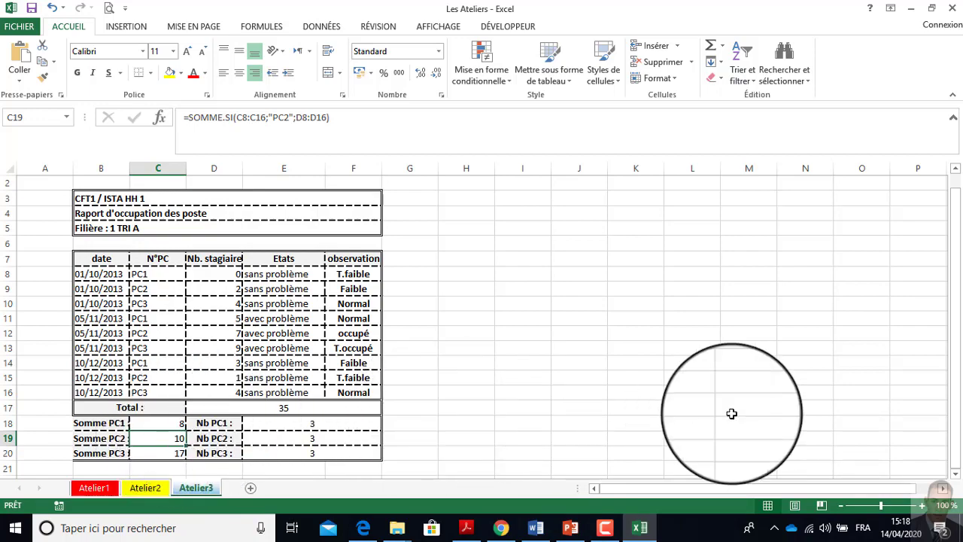
Switch to the exercise PDF in Acrobat Reader and compare the wording of tasks 7 and 8, selecting each task's text
left_click(460, 528)
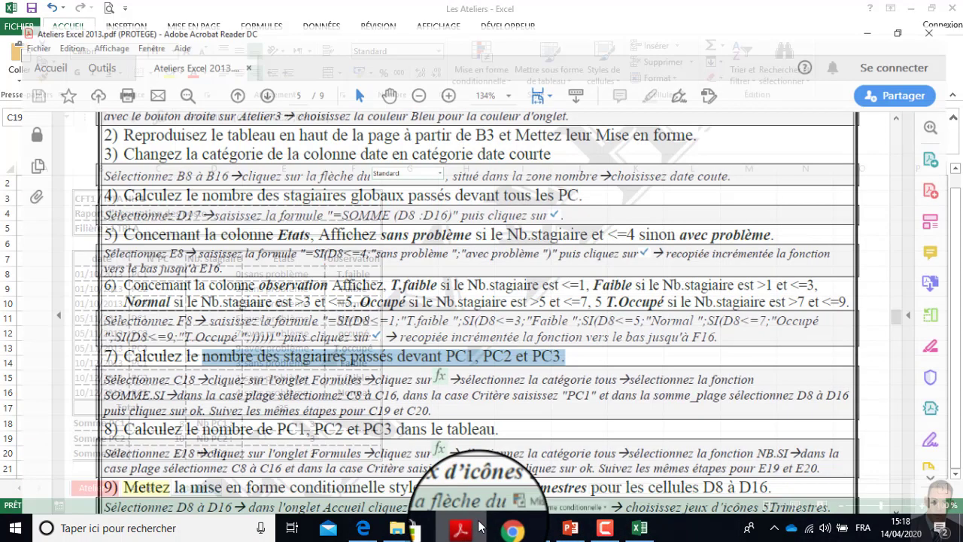
scroll(470, 371, "down", 1)
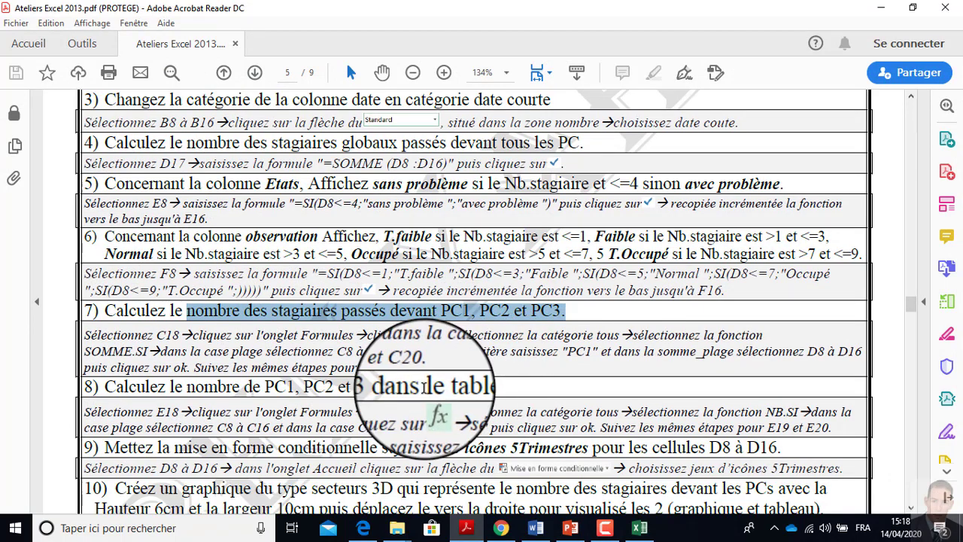
scroll(409, 365, "down", 1)
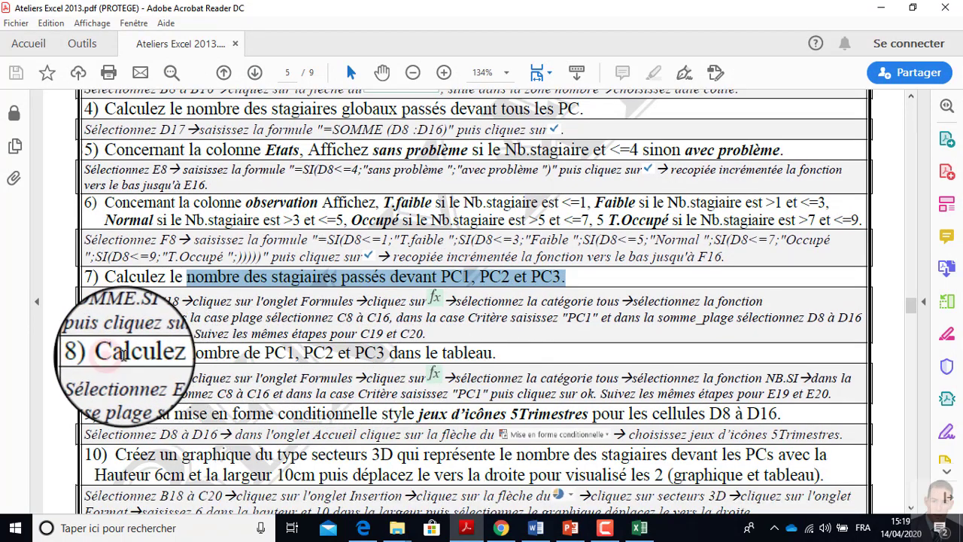
left_click(110, 356)
left_click_drag(110, 356, 505, 339)
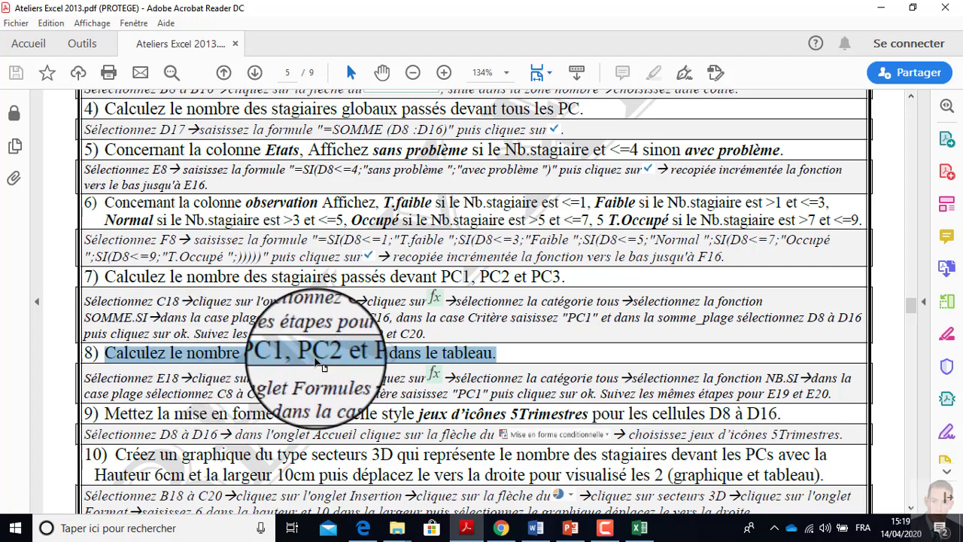
left_click_drag(105, 276, 558, 276)
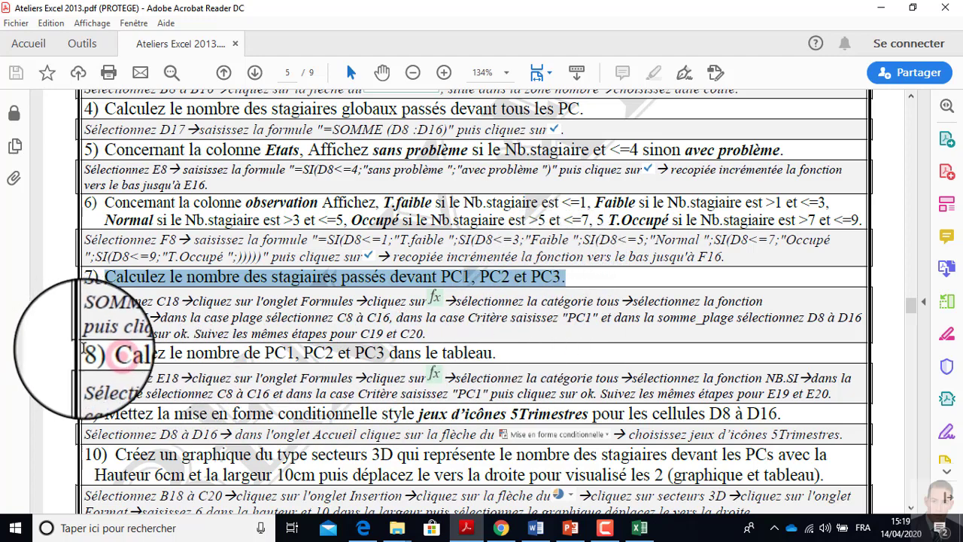
Select the text of task 8 in the exercise PDF, and read task 9, highlighting its 5Trimestres icon set requirement
left_click_drag(105, 353, 483, 348)
scroll(226, 421, "down", 1)
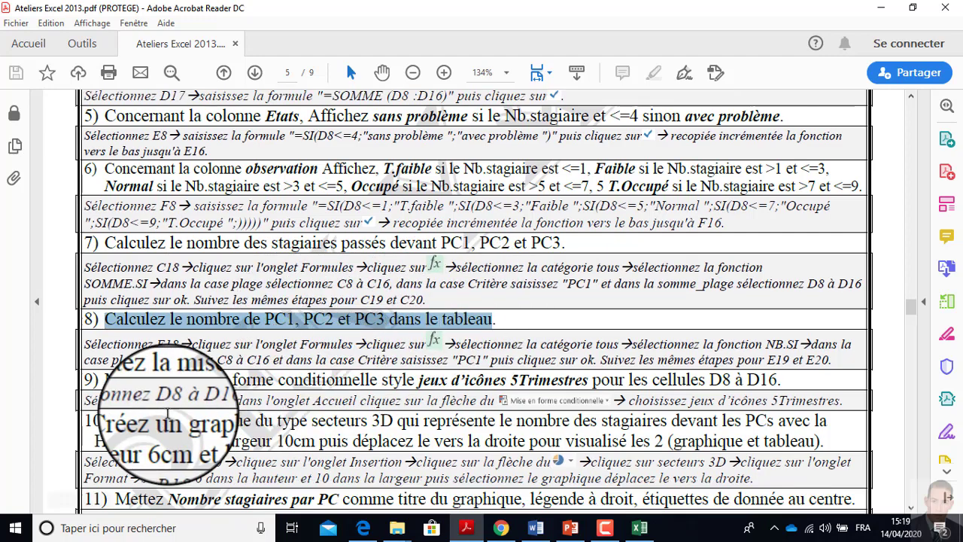
scroll(113, 376, "down", 1)
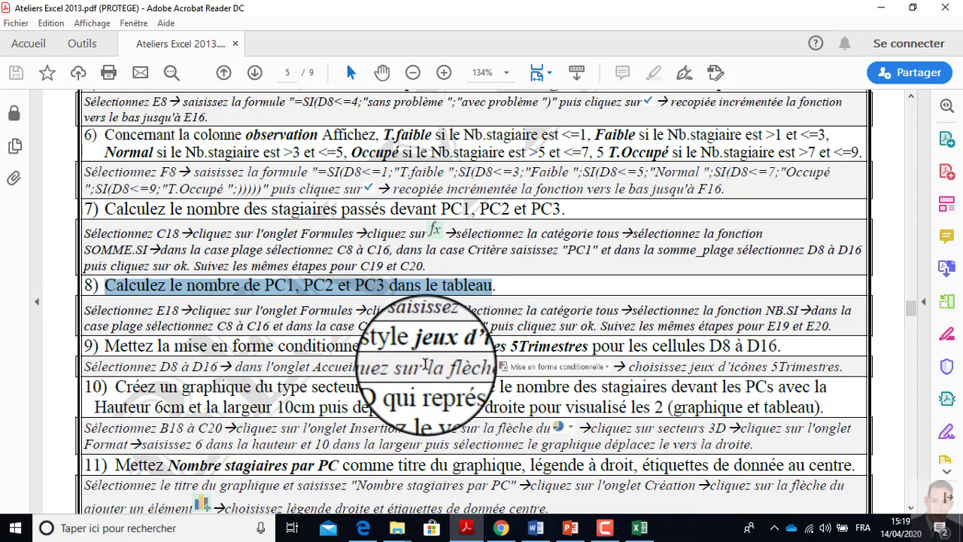
mouse_move(500, 529)
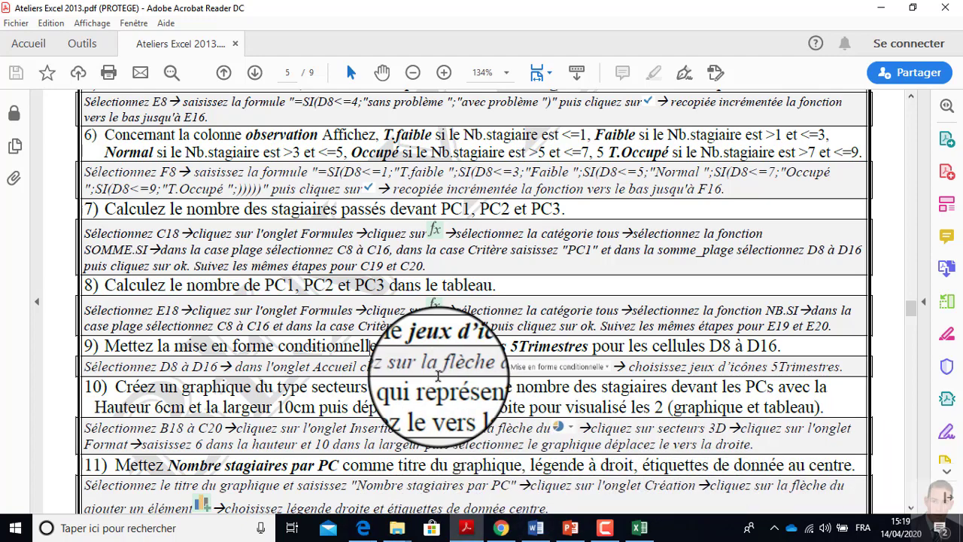
left_click_drag(419, 348, 724, 344)
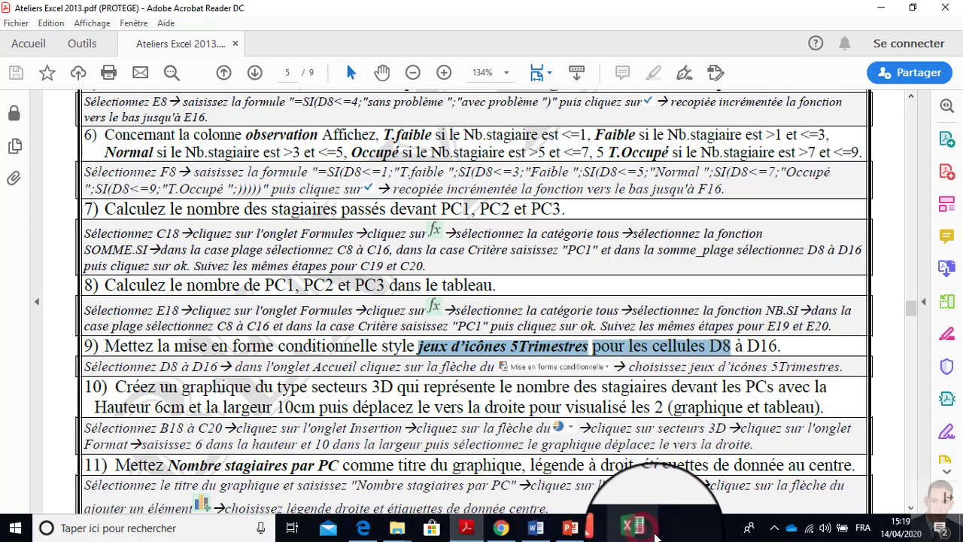
Switch to the Les Ateliers workbook in Excel and apply the 5Trimestres icon set conditional formatting (quartered black circles) to cells D8:D16
left_click(638, 528)
left_click_drag(219, 273, 218, 385)
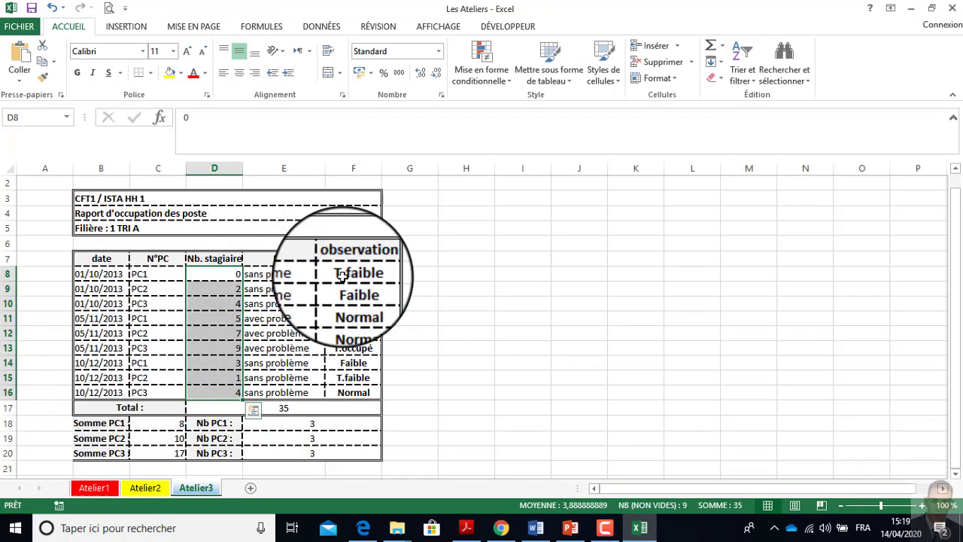
left_click(510, 84)
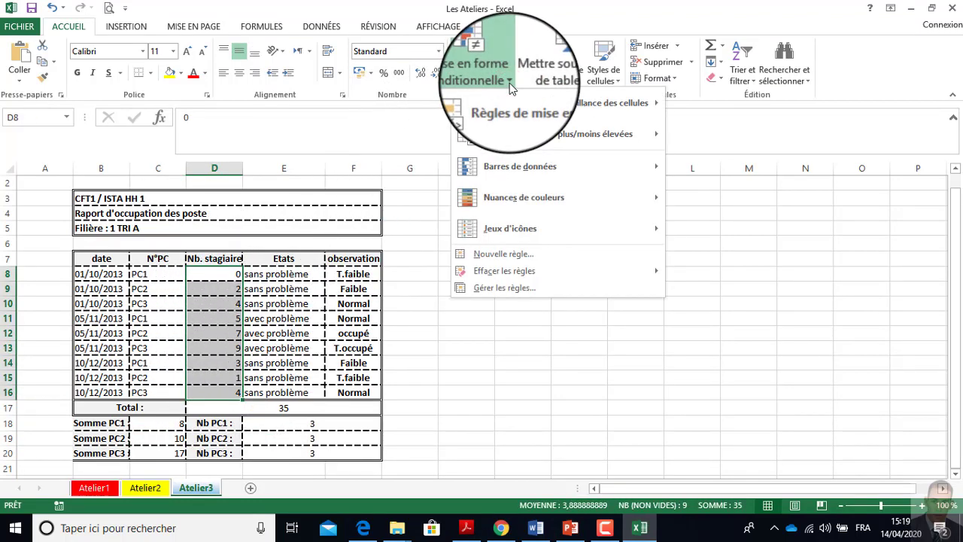
mouse_move(572, 228)
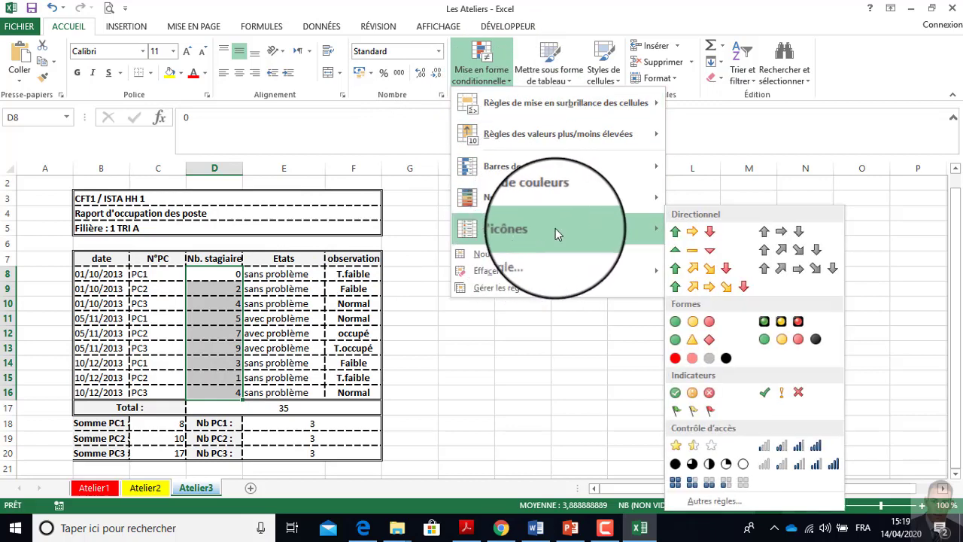
left_click(710, 465)
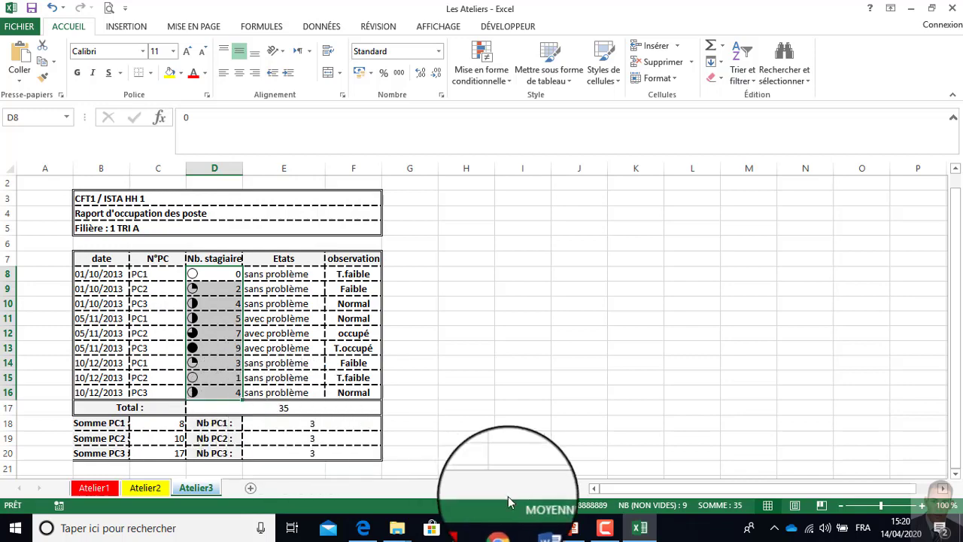
Switch back to the exercise PDF in Acrobat Reader to read task 10 about the 3D pie chart
left_click(464, 527)
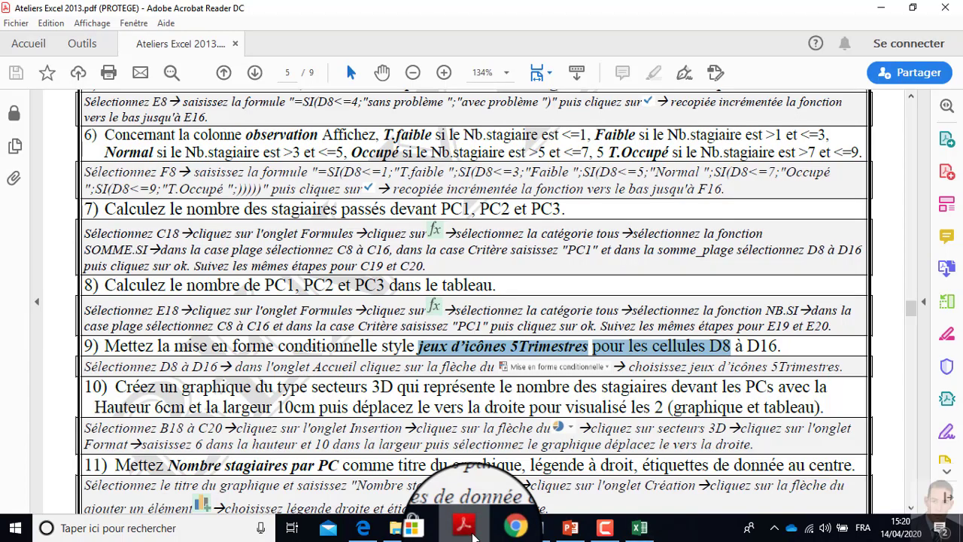